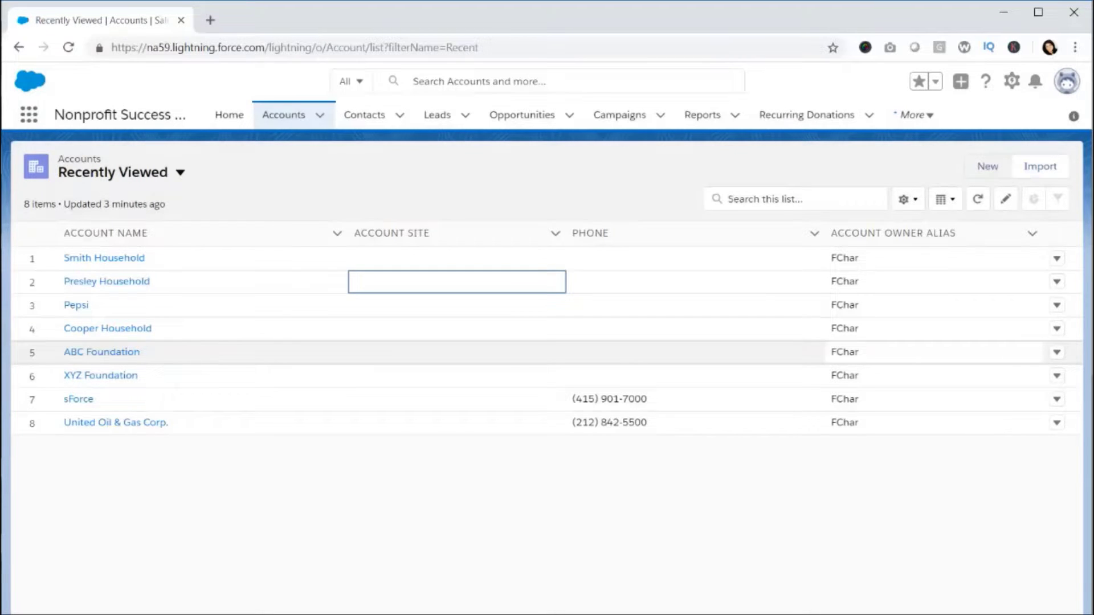
- Create an account of the Organization record type named "Our Nonprofit Board" and save it
{"action": "left_click", "coordinate": [987, 165]}
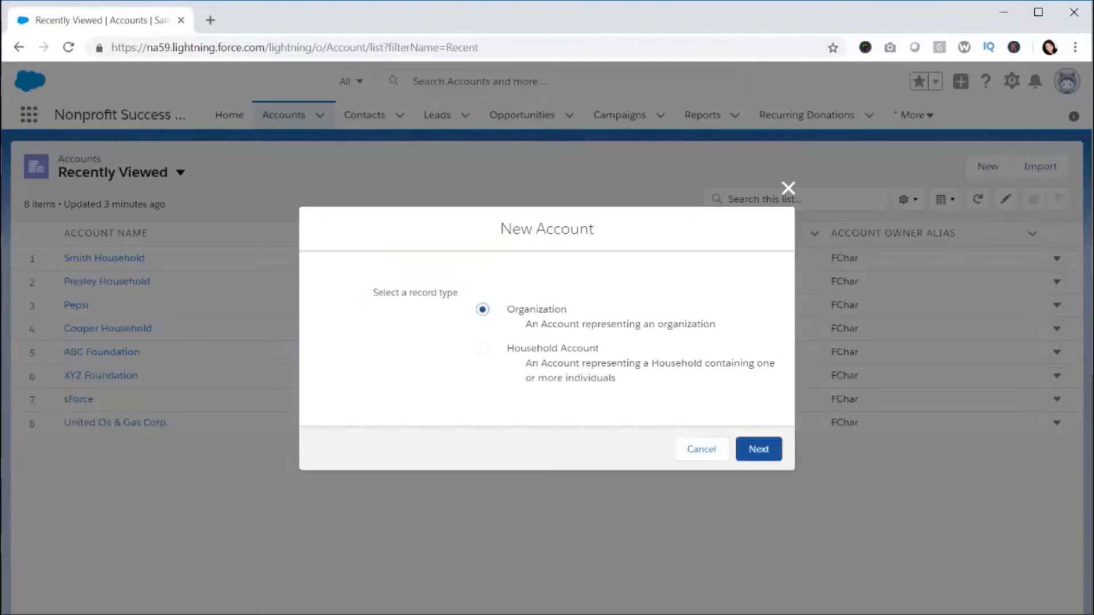
{"action": "left_click", "coordinate": [758, 449]}
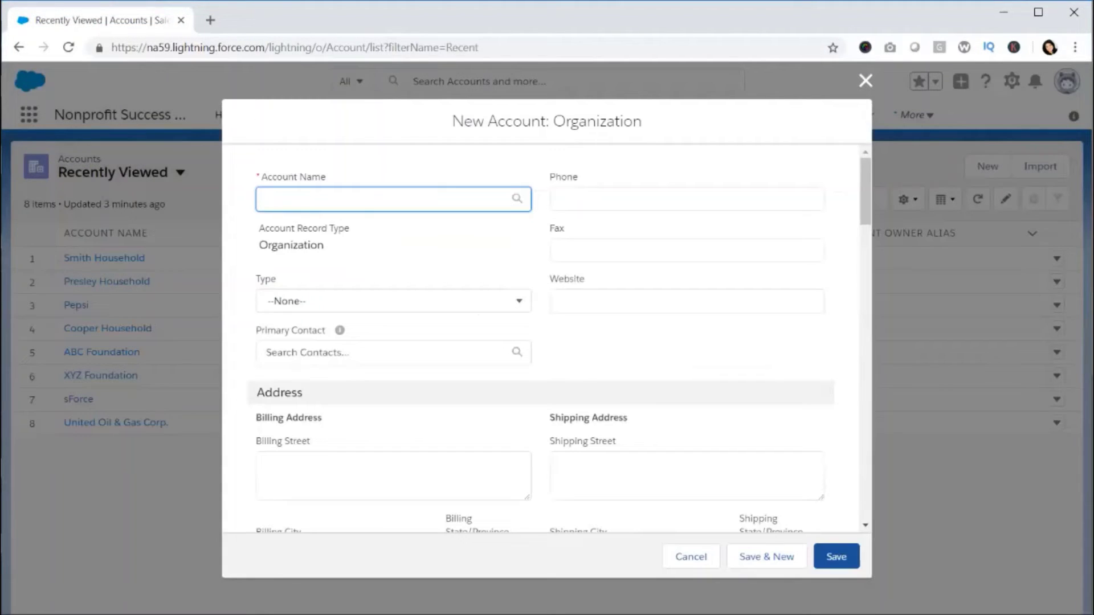
{"action": "type", "text": "Our Nonprofit Board"}
{"action": "left_click", "coordinate": [835, 556]}
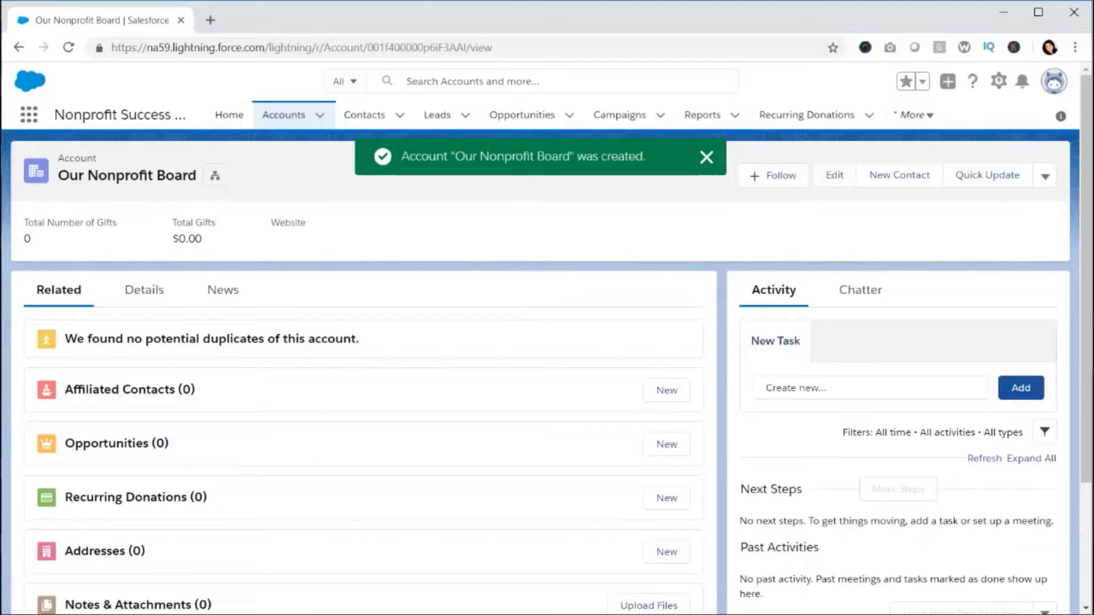
- Start a new organization affiliation for the first recently viewed contact, linking Our Nonprofit Board with the role "Board President"
{"action": "left_click", "coordinate": [365, 114]}
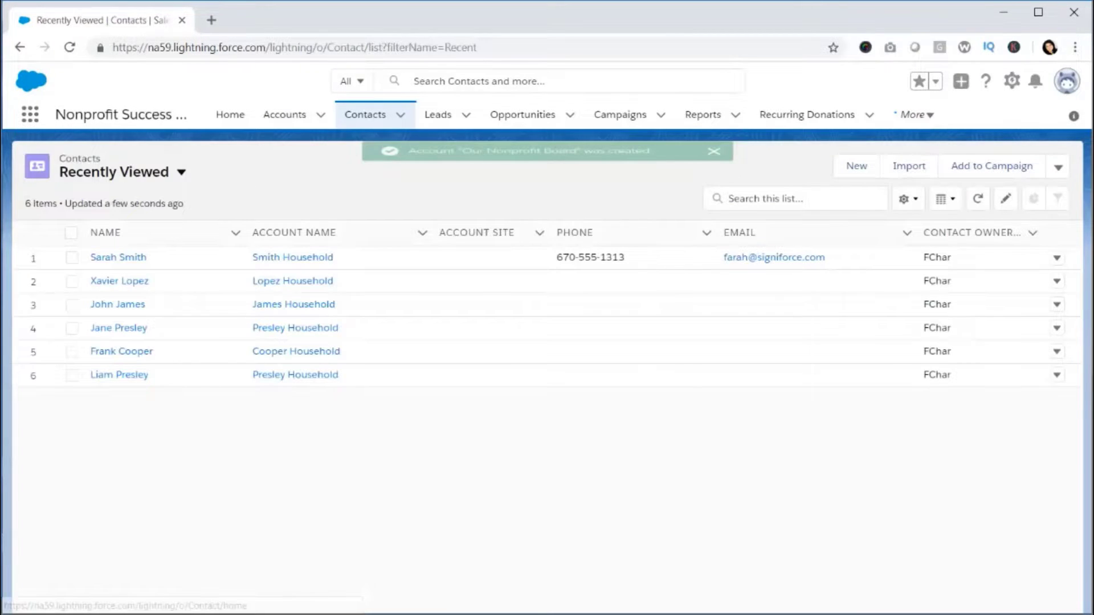
{"action": "left_click", "coordinate": [118, 256]}
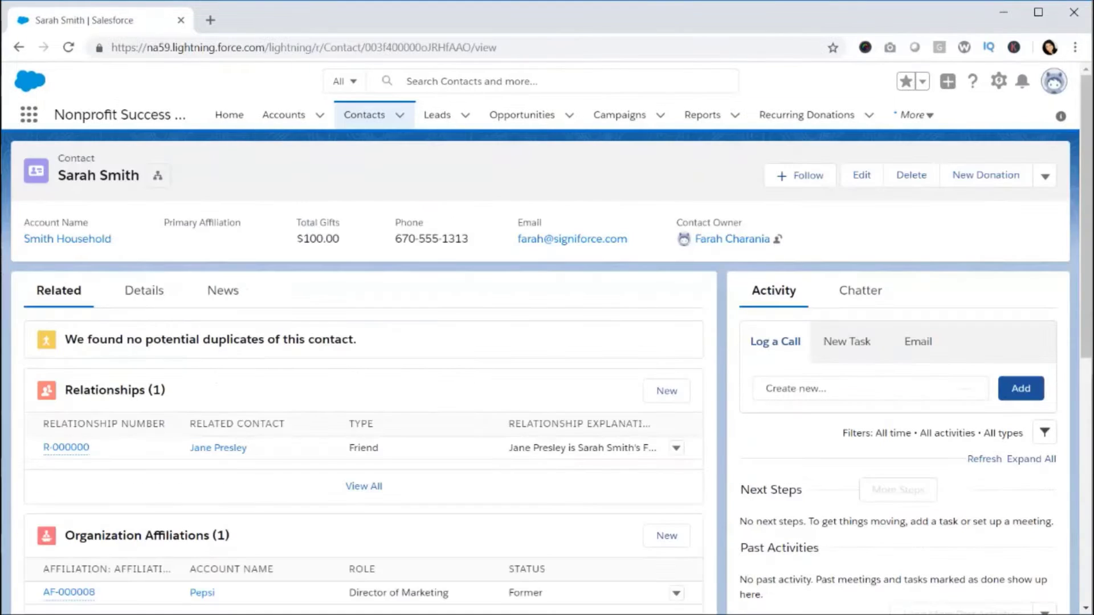
{"action": "scroll", "coordinate": [364, 371], "scroll_direction": "down", "scroll_amount": 3}
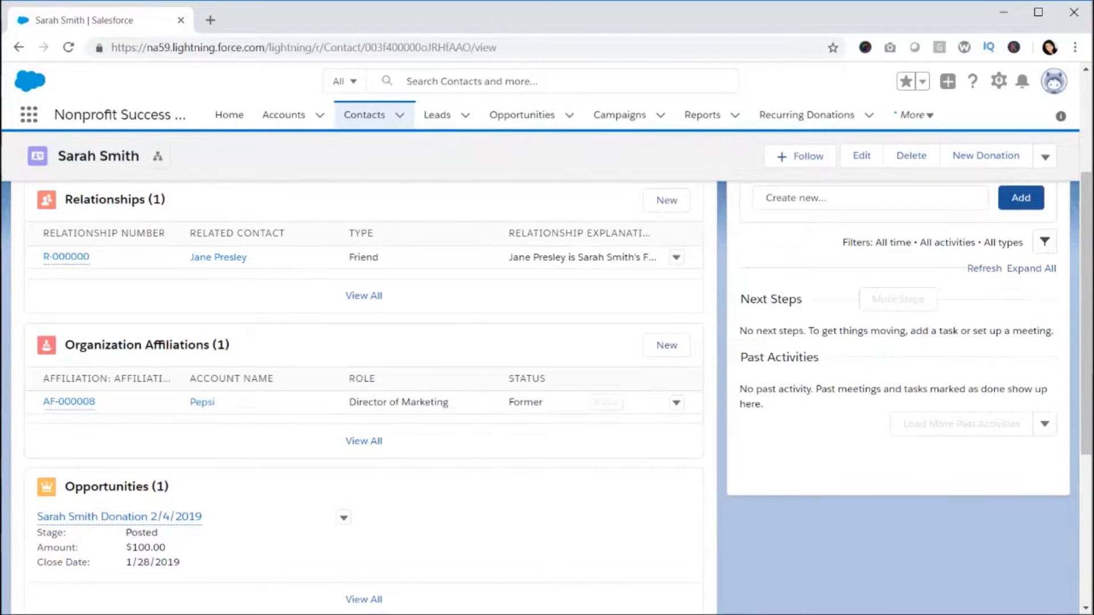
{"action": "left_click", "coordinate": [667, 344]}
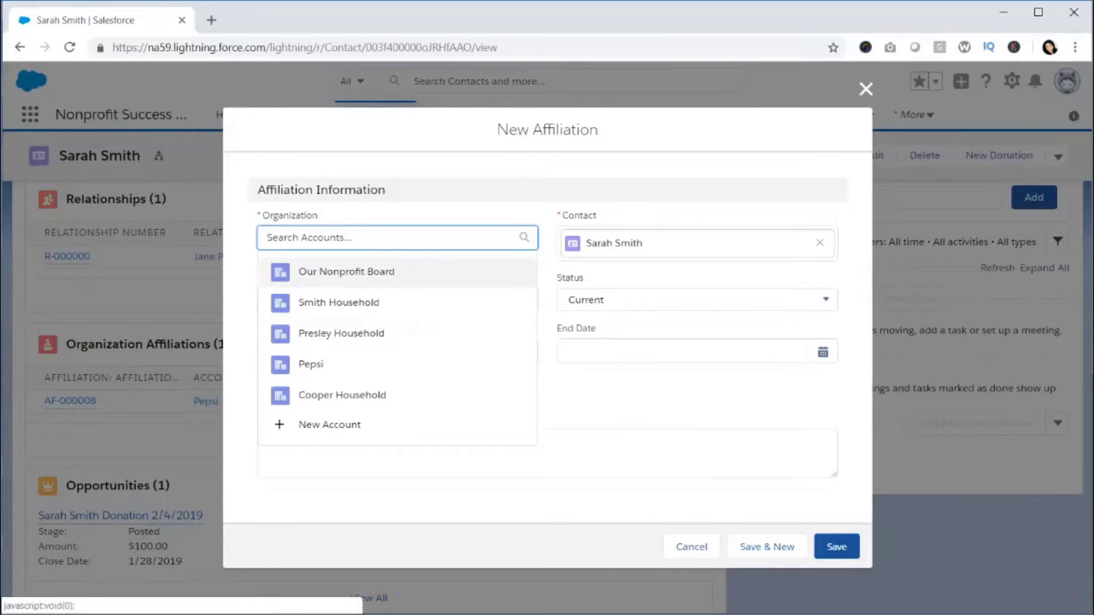
{"action": "left_click", "coordinate": [346, 272]}
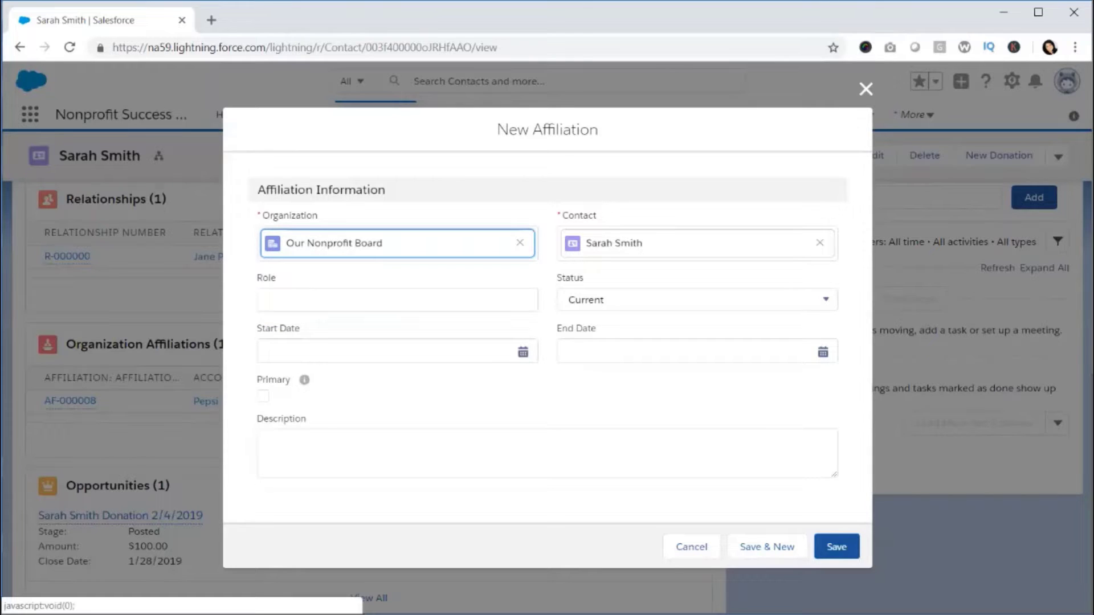
{"action": "left_click", "coordinate": [267, 300]}
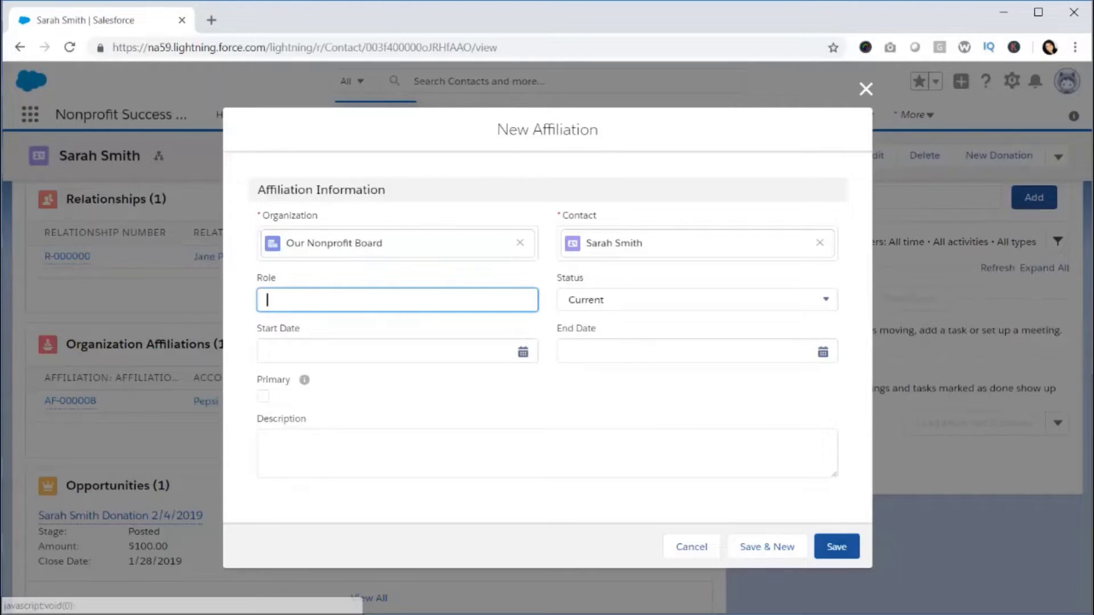
{"action": "type", "text": "Board President"}
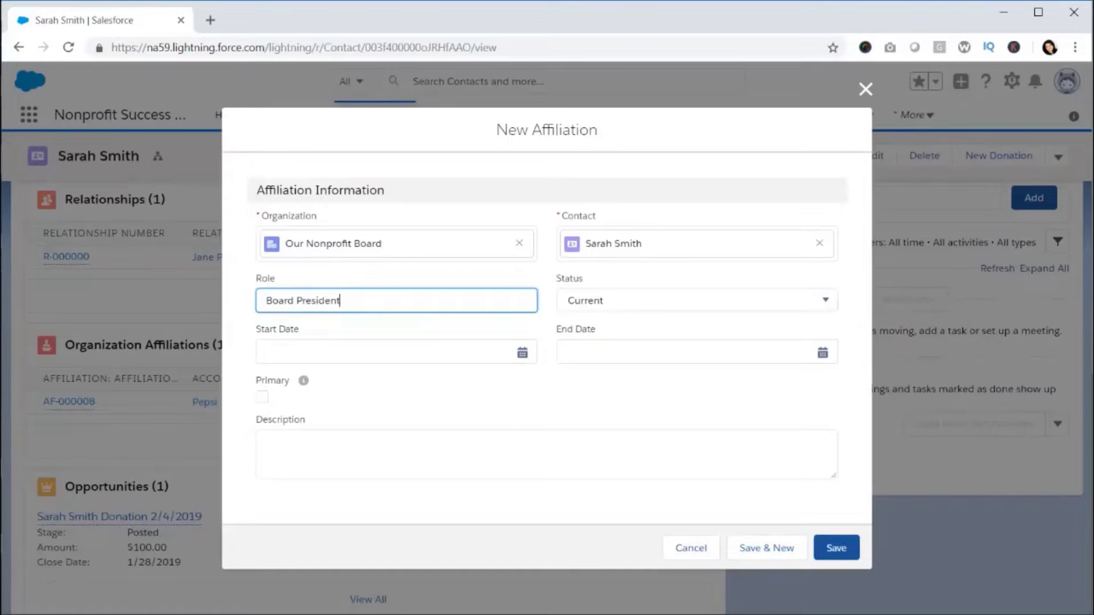
- Set the affiliation's status to Current and start date to 1/1/2019, mark it as primary, and save it
{"action": "left_click", "coordinate": [696, 300]}
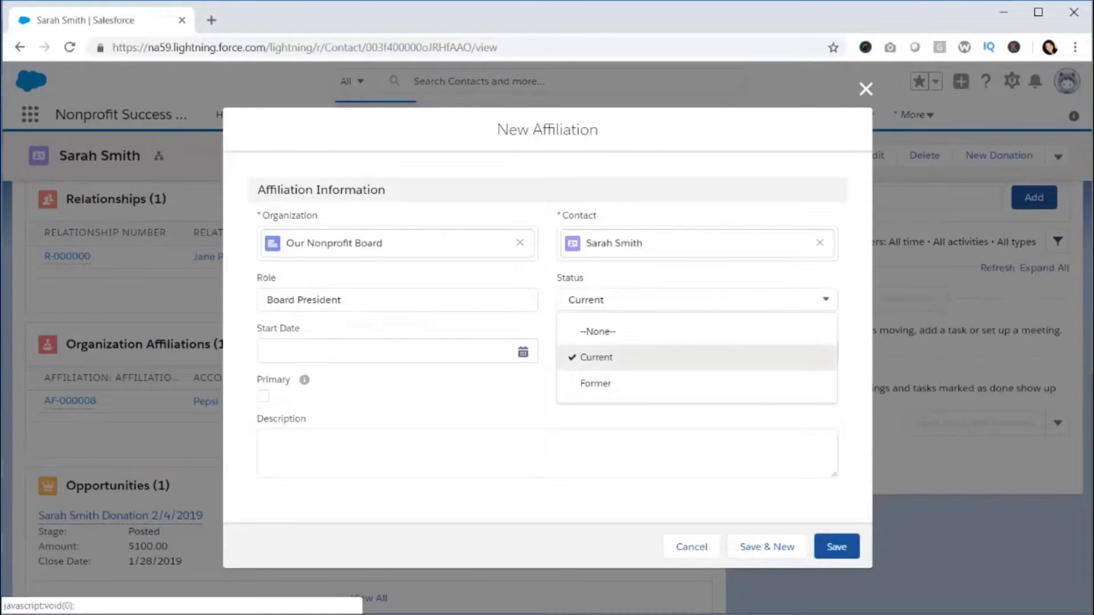
{"action": "left_click", "coordinate": [596, 357]}
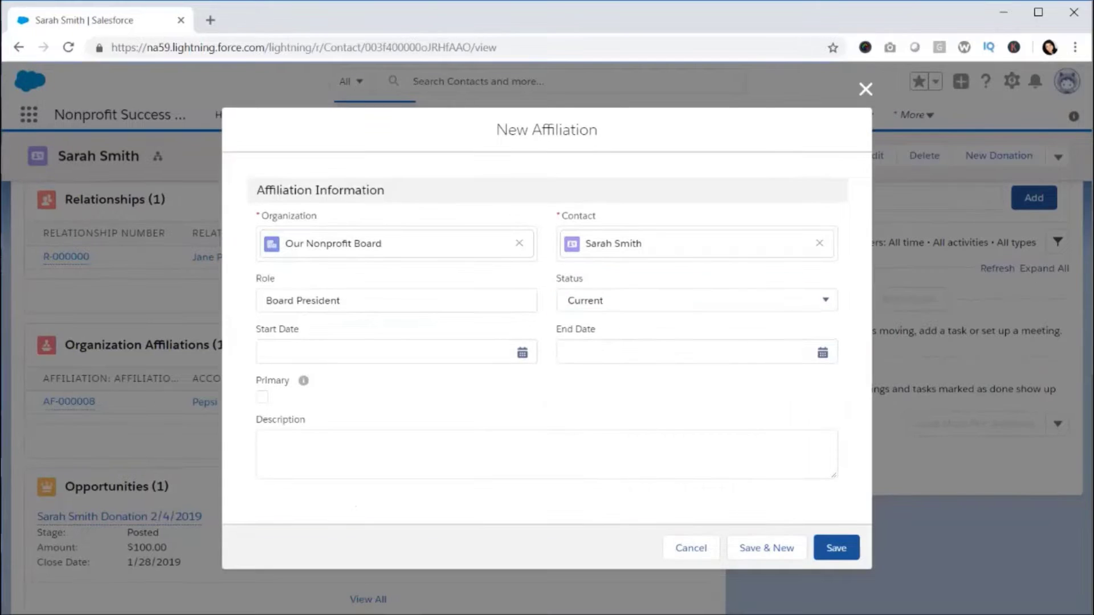
{"action": "left_click", "coordinate": [522, 352]}
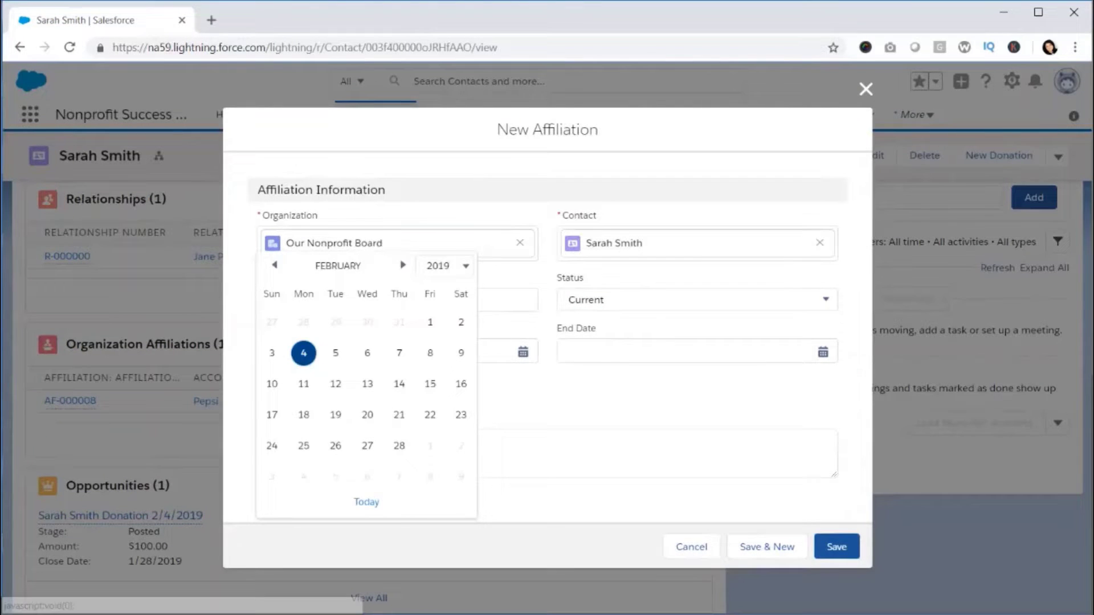
{"action": "left_click", "coordinate": [274, 265]}
{"action": "left_click", "coordinate": [335, 321]}
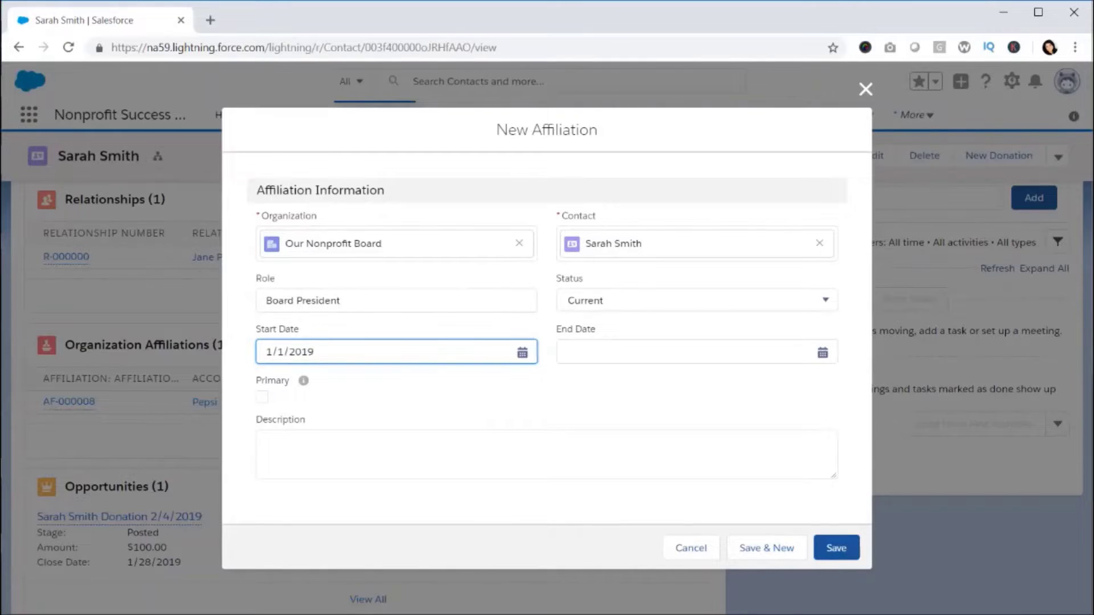
{"action": "left_click", "coordinate": [262, 397]}
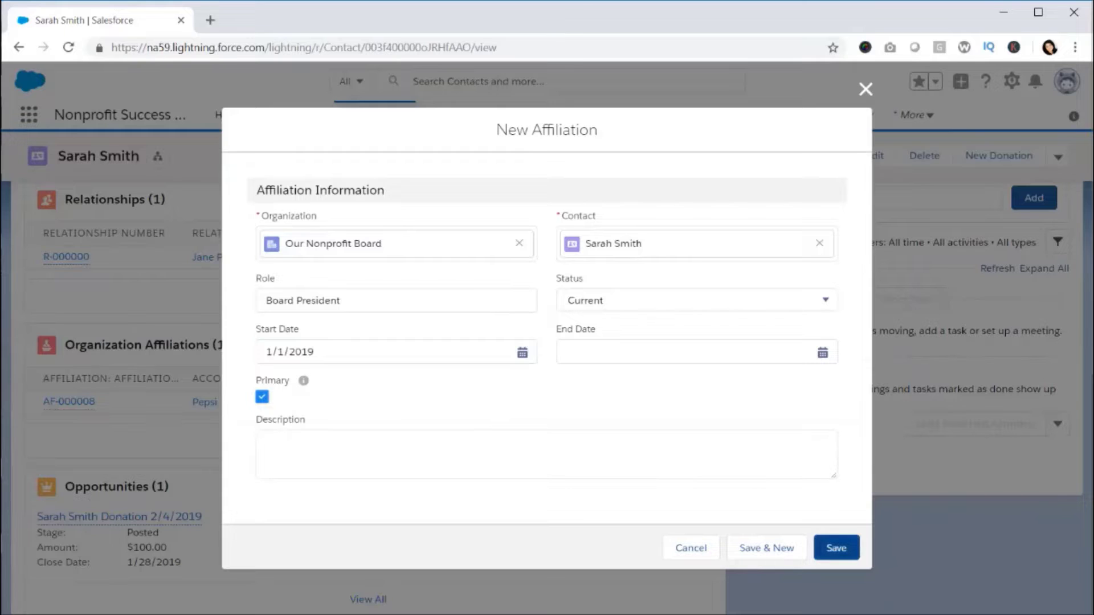
{"action": "left_click", "coordinate": [835, 548]}
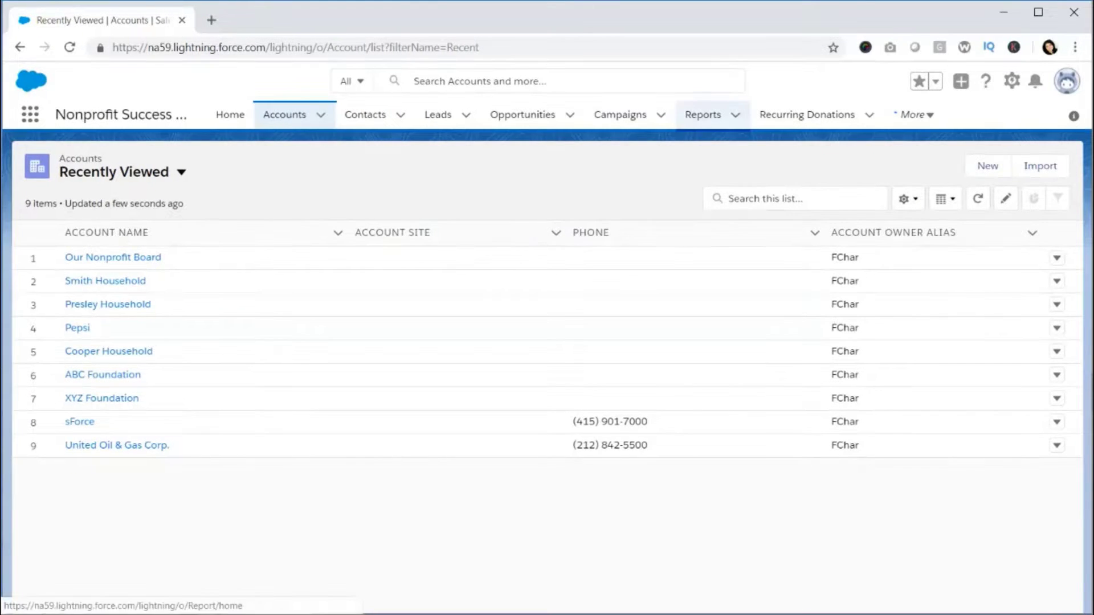
- Create a new report using the "Accounts with Affiliations and Contacts" report type
{"action": "left_click", "coordinate": [702, 114]}
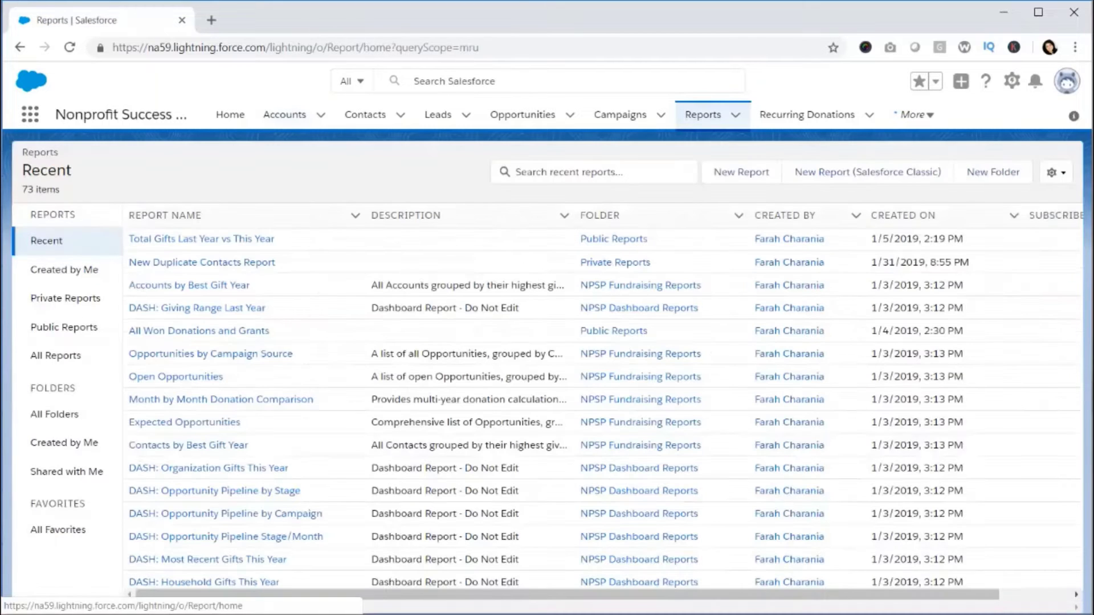
{"action": "left_click", "coordinate": [741, 172]}
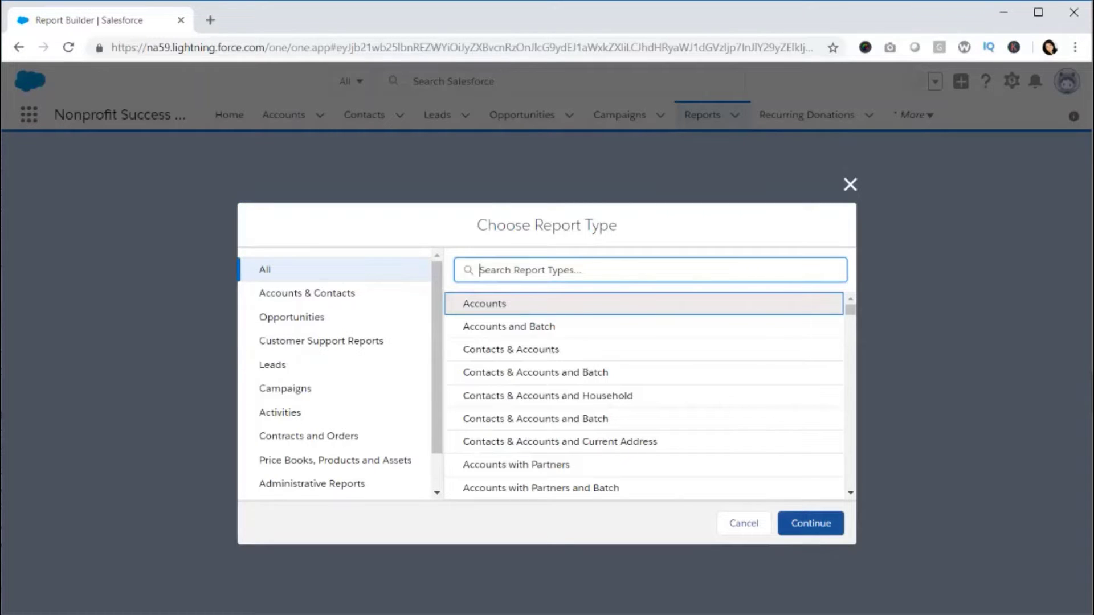
{"action": "type", "text": "aff"}
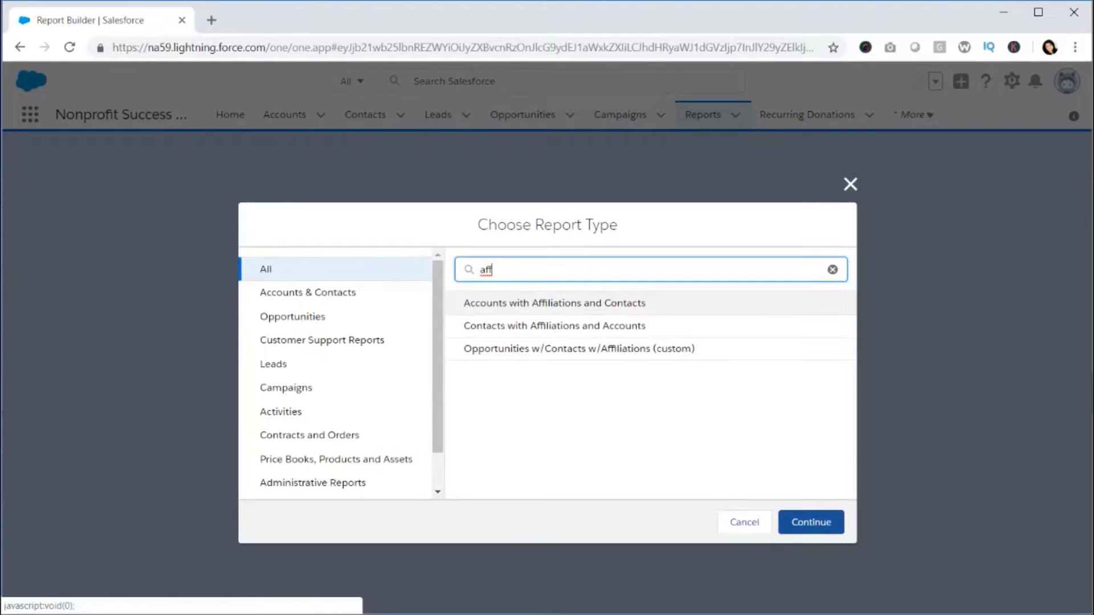
{"action": "left_click", "coordinate": [554, 303]}
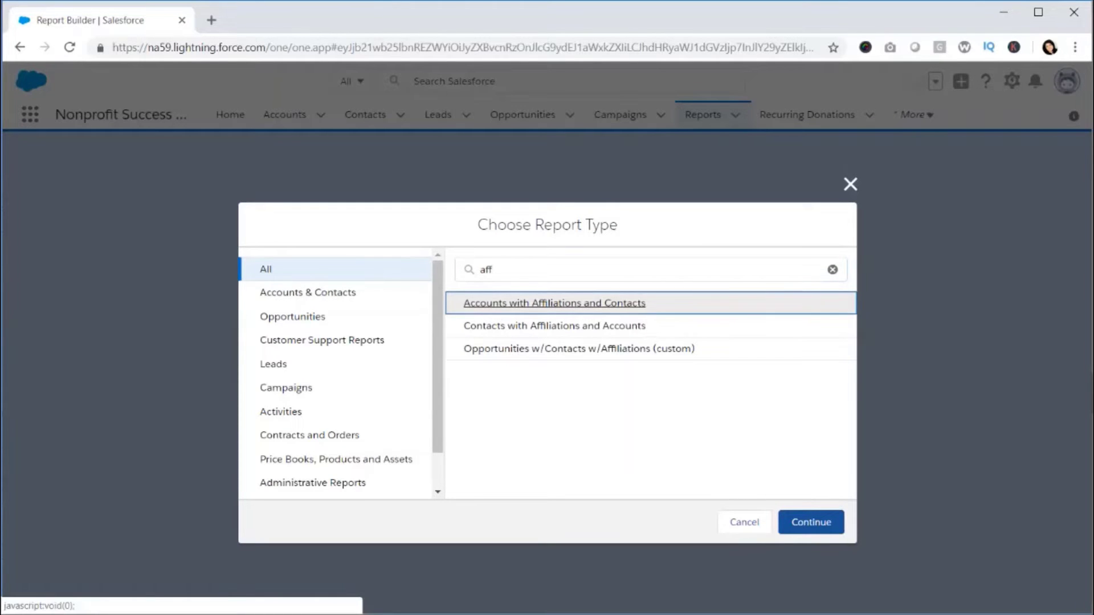
{"action": "left_click", "coordinate": [810, 522]}
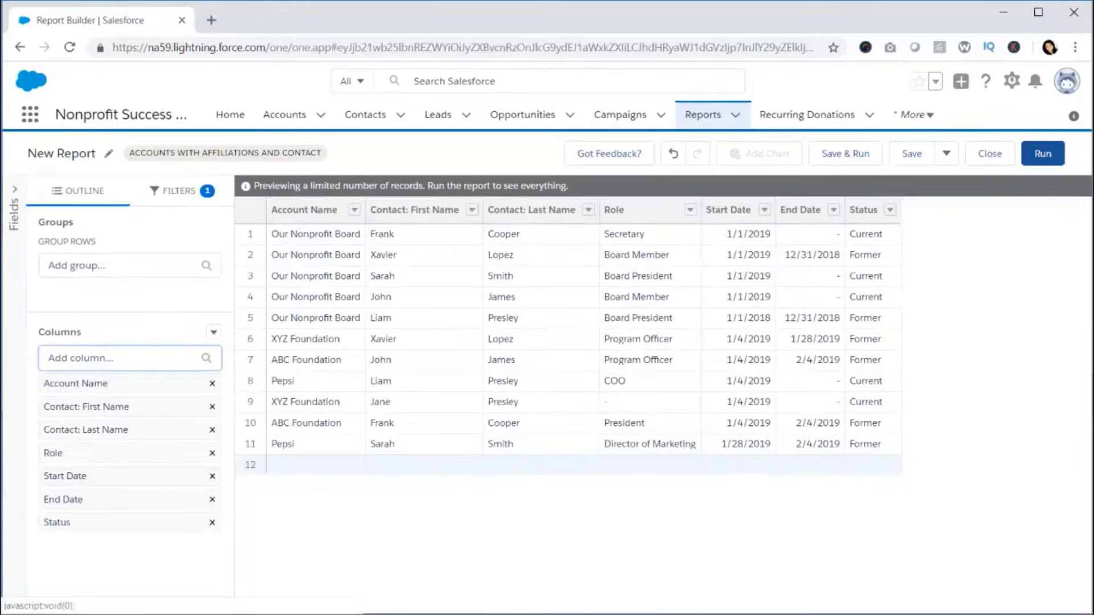
- Set the report's Show Me filter to All accounts
{"action": "left_click", "coordinate": [181, 191]}
{"action": "left_click", "coordinate": [130, 285]}
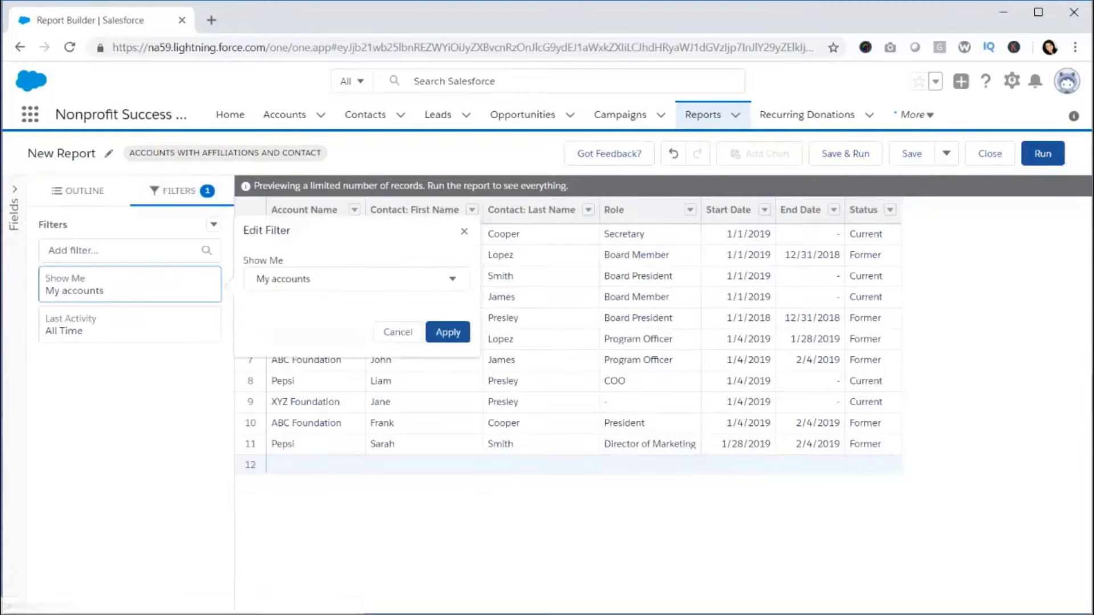
{"action": "left_click", "coordinate": [356, 278]}
{"action": "left_click", "coordinate": [297, 360]}
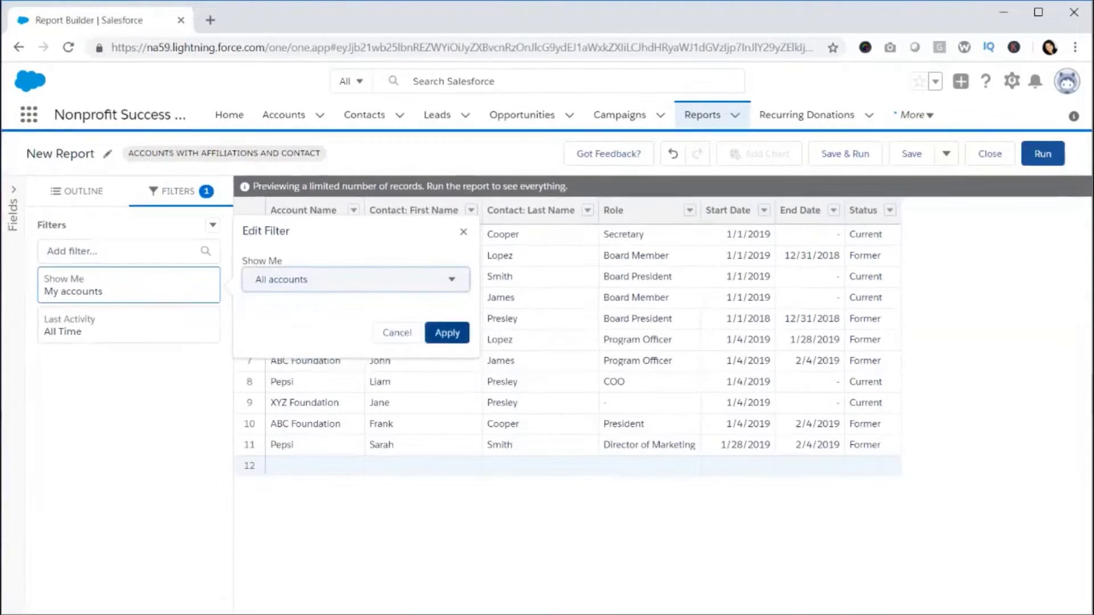
{"action": "left_click", "coordinate": [444, 332]}
- Add a report filter for Account Name equals "Our Nonprofit Board"
{"action": "left_click", "coordinate": [121, 251]}
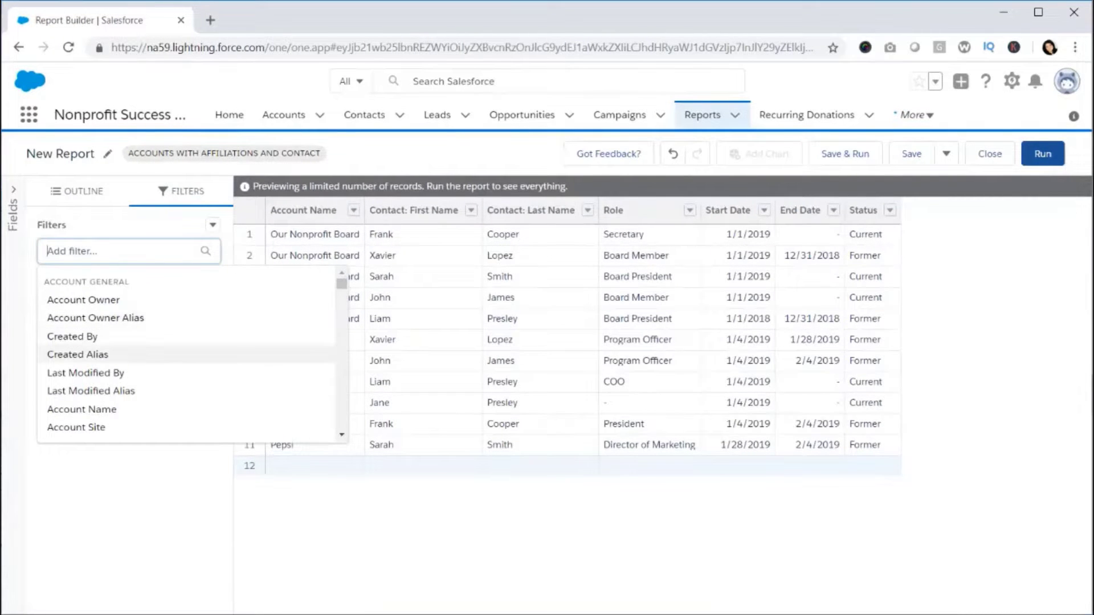
{"action": "left_click", "coordinate": [81, 409]}
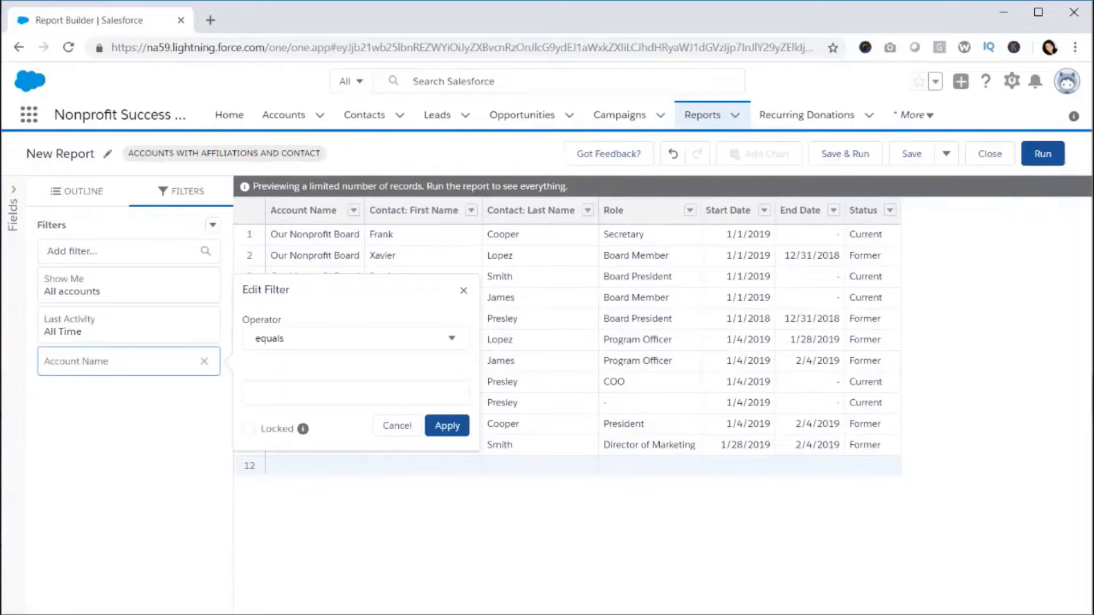
{"action": "left_click", "coordinate": [254, 393]}
{"action": "type", "text": "Our Nonprofit Board"}
{"action": "left_click", "coordinate": [447, 426]}
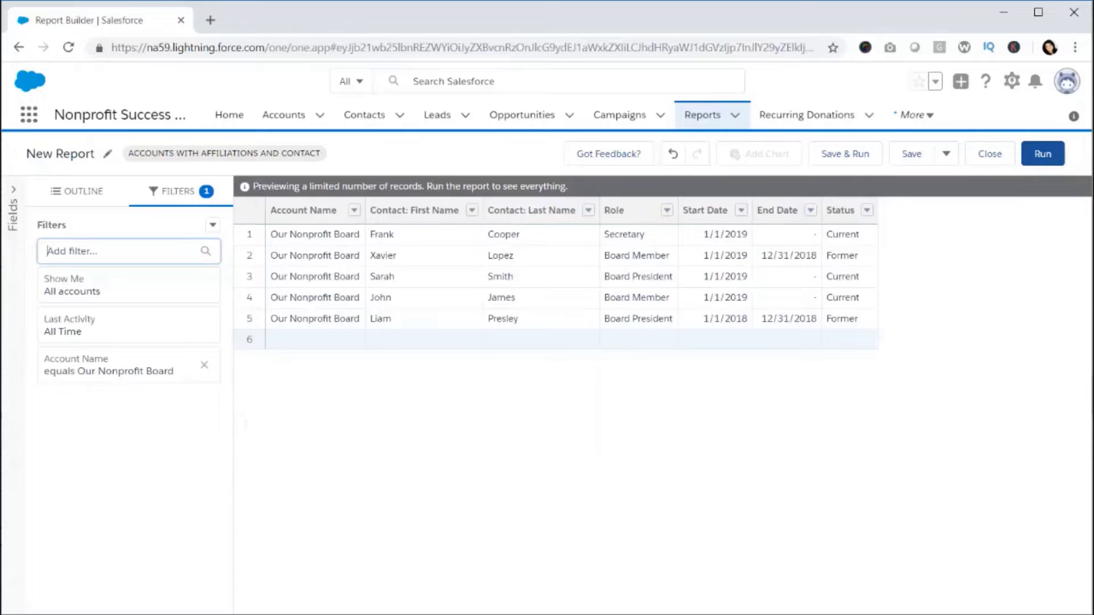
- Add a report filter on the affiliation's Status field that equals Current
{"action": "key", "text": "Down"}
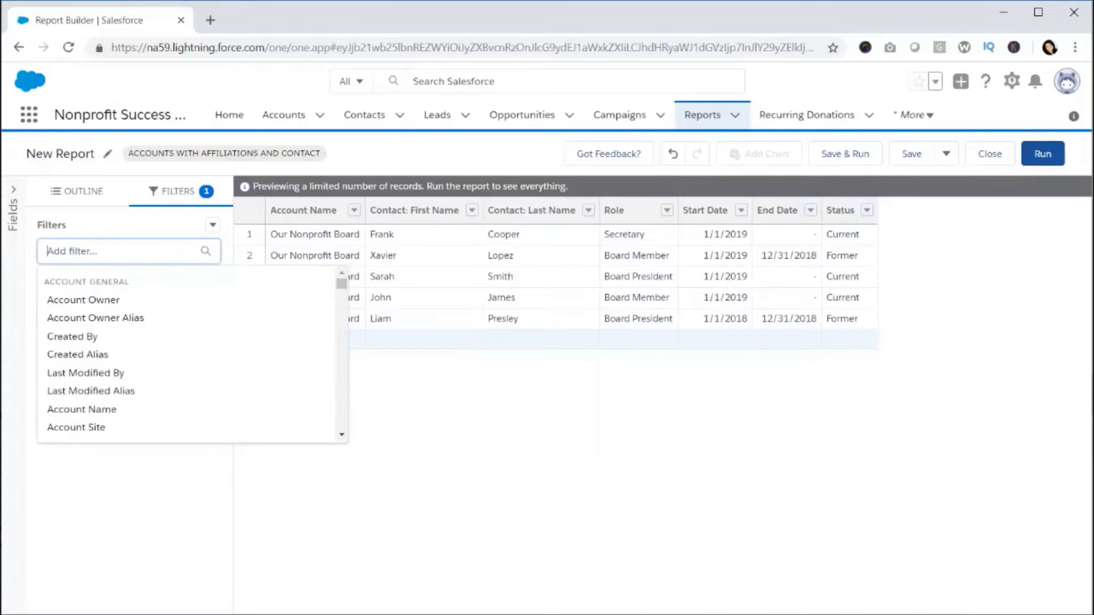
{"action": "type", "text": "sta"}
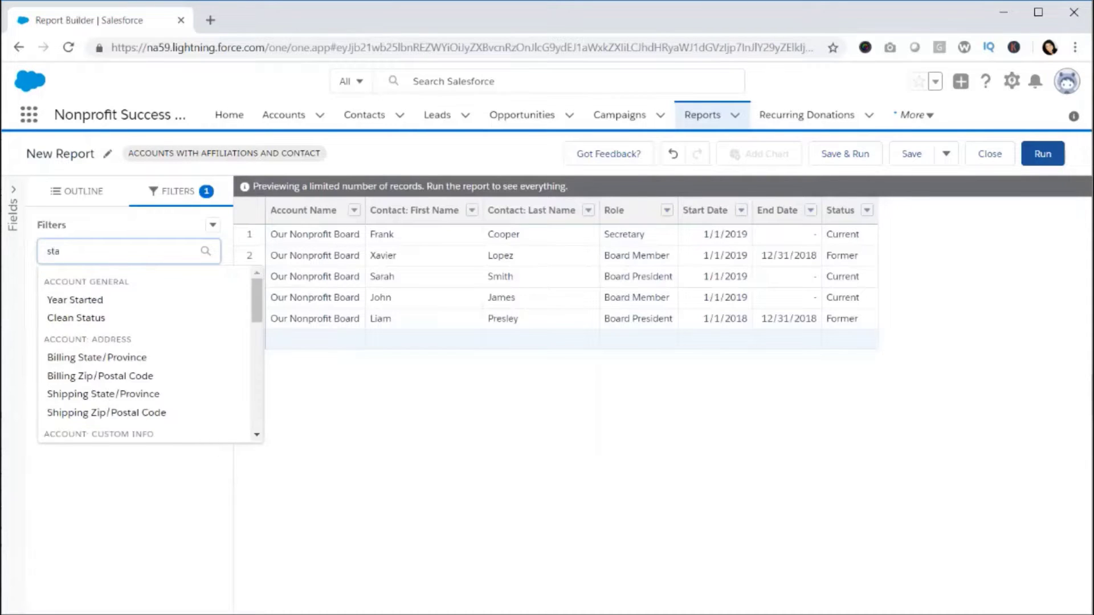
{"action": "type", "text": "tus"}
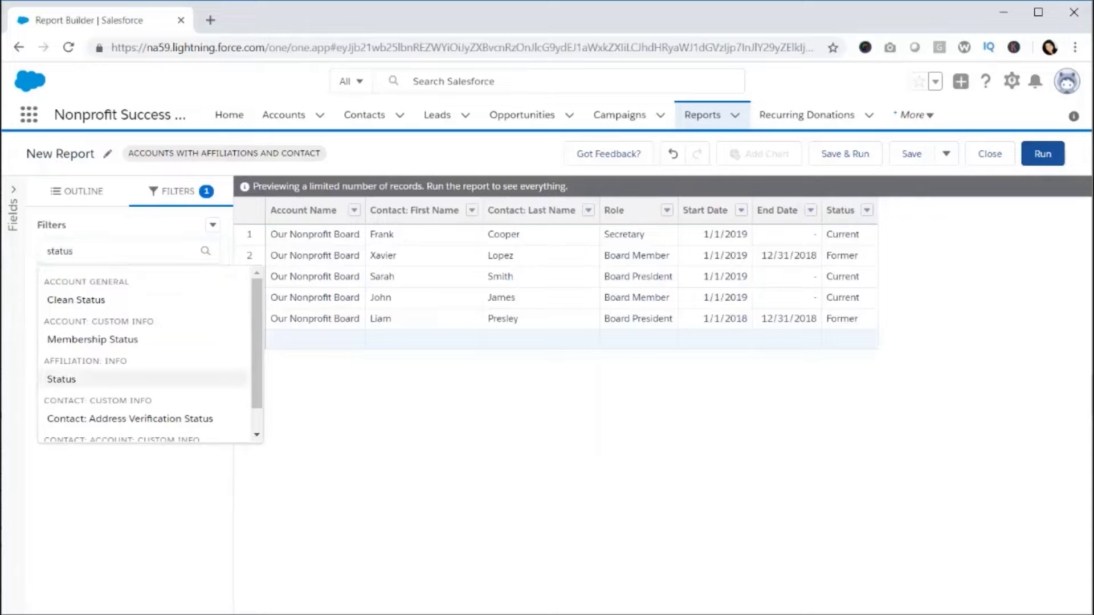
{"action": "left_click", "coordinate": [61, 378]}
{"action": "left_click", "coordinate": [296, 427]}
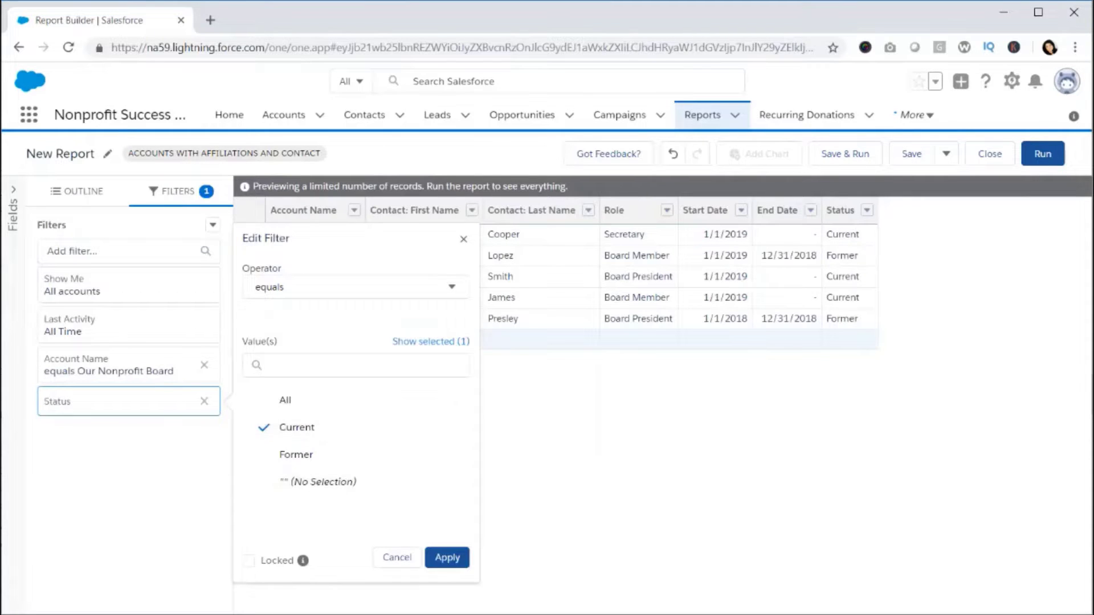
{"action": "left_click", "coordinate": [447, 557]}
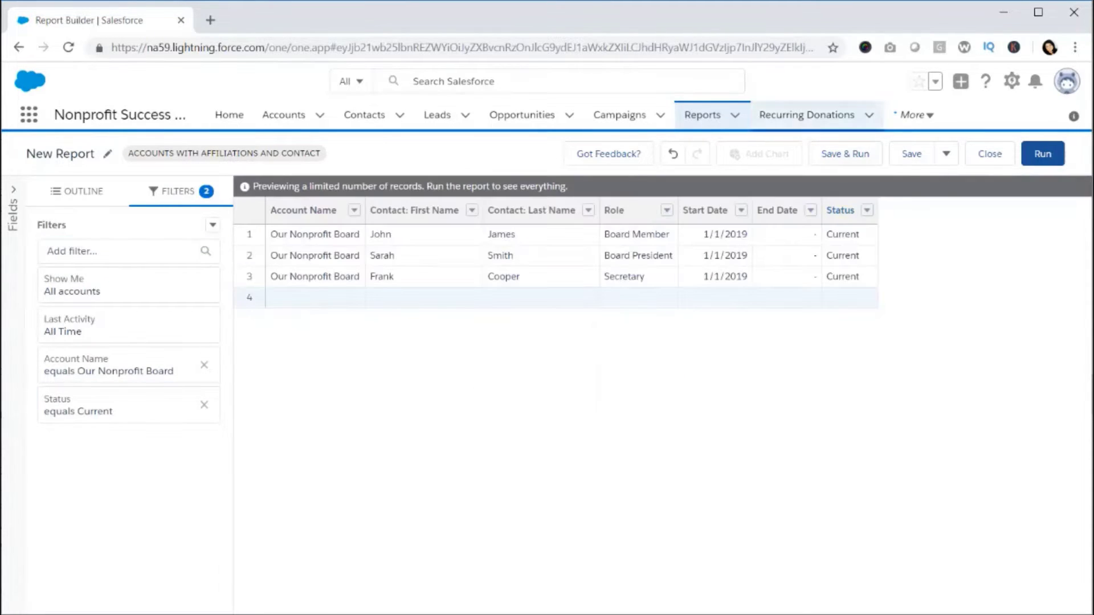
- Save and run the report under the name "Our Nonprofit Current Board Members", keeping it in the Private Reports folder
{"action": "left_click", "coordinate": [845, 154]}
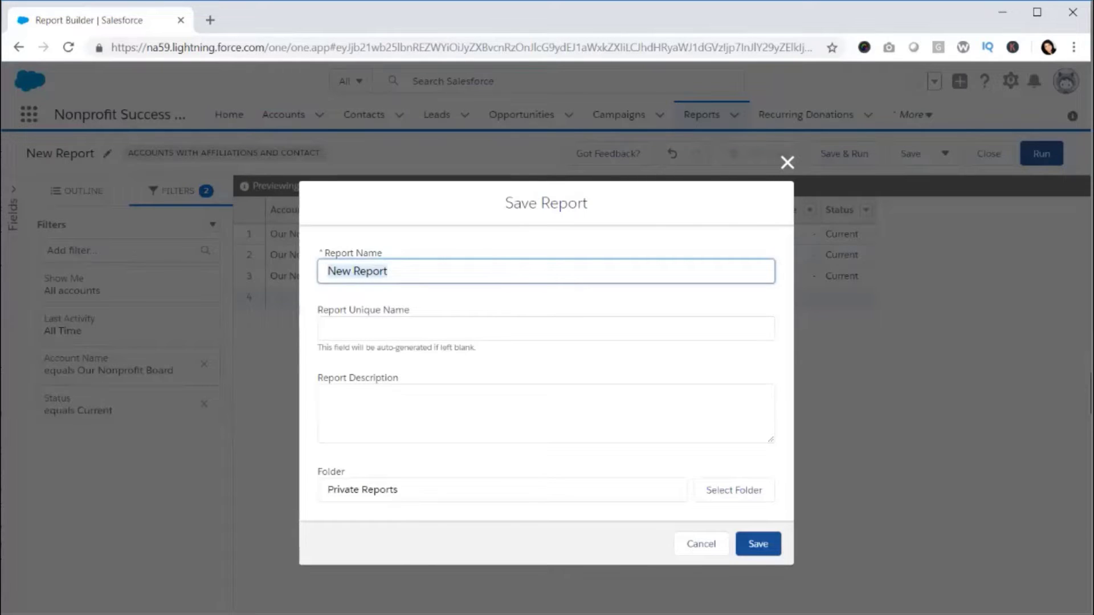
{"action": "type", "text": "Our Nonprofit Current Board Members"}
{"action": "key", "text": "Tab"}
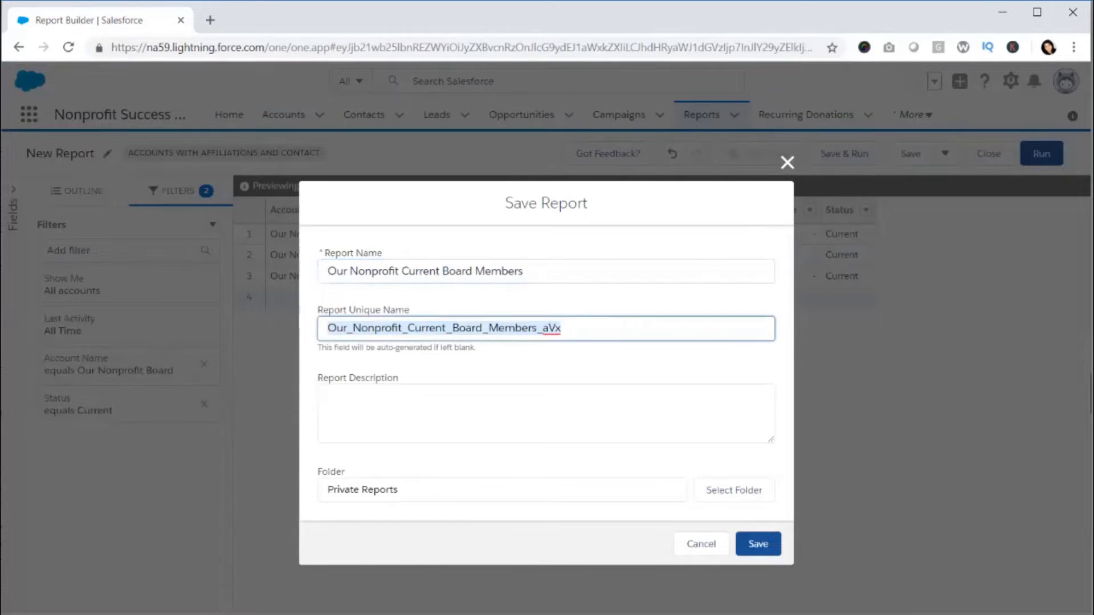
{"action": "left_click", "coordinate": [756, 543]}
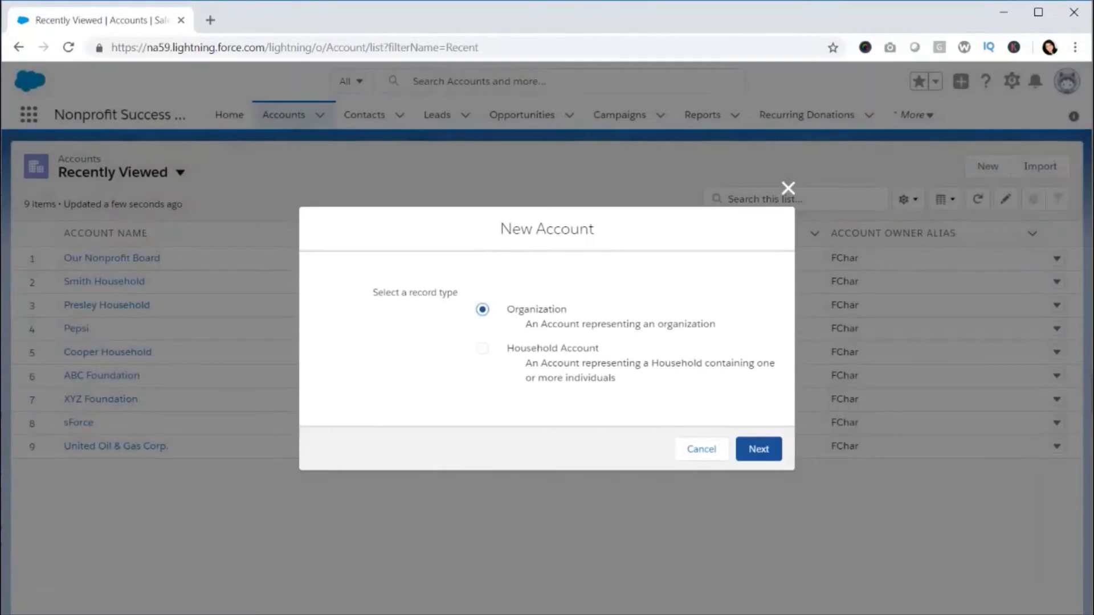
- Start a new Organization account and name it "Our Nonprofit Board - Governance Committee"
{"action": "left_click", "coordinate": [758, 449]}
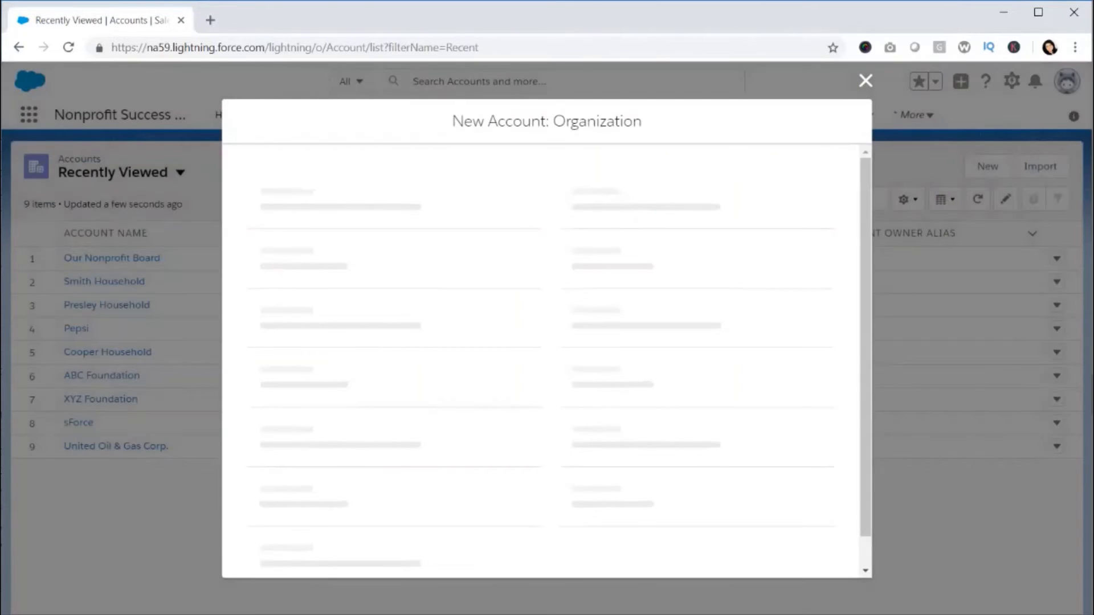
{"action": "type", "text": "Our Nonprofit Current Board Members"}
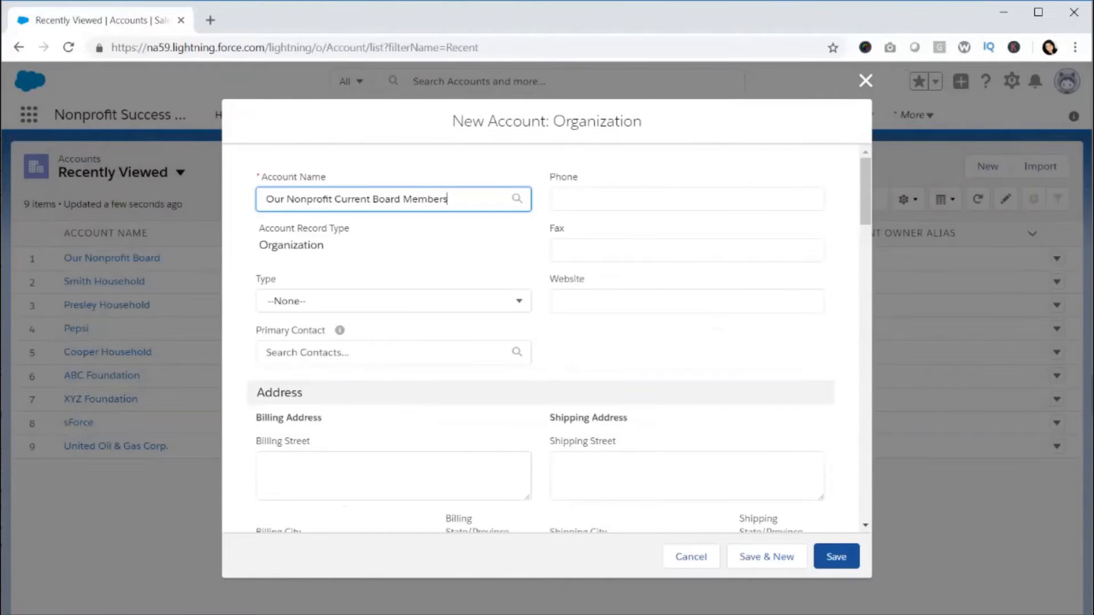
{"action": "key", "text": "BackSpace"}
{"action": "key", "text": "BackSpace"}
{"action": "key", "text": "BackSpace"}
{"action": "key", "text": "BackSpace"}
{"action": "key", "text": "BackSpace"}
{"action": "key", "text": "BackSpace"}
{"action": "key", "text": "BackSpace"}
{"action": "key", "text": "BackSpace"}
{"action": "key", "text": "BackSpace"}
{"action": "key", "text": "BackSpace"}
{"action": "key", "text": "BackSpace"}
{"action": "key", "text": "BackSpace"}
{"action": "key", "text": "BackSpace"}
{"action": "key", "text": "BackSpace"}
{"action": "key", "text": "BackSpace"}
{"action": "key", "text": "BackSpace"}
{"action": "key", "text": "BackSpace"}
{"action": "key", "text": "BackSpace"}
{"action": "key", "text": "BackSpace"}
{"action": "key", "text": "BackSpace"}
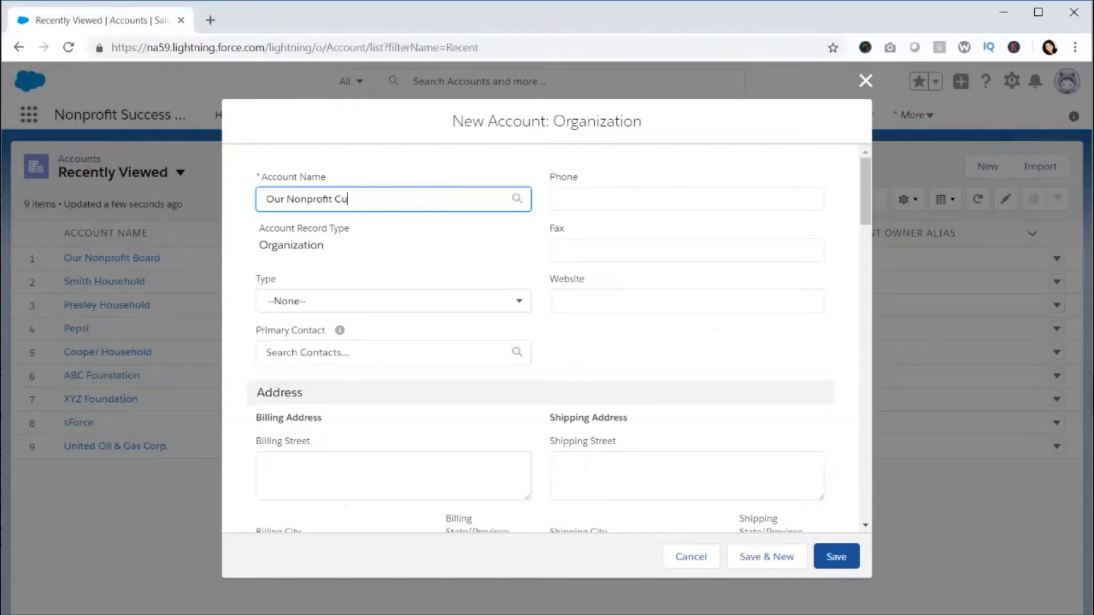
{"action": "type", "text": "Board - Governance Committee"}
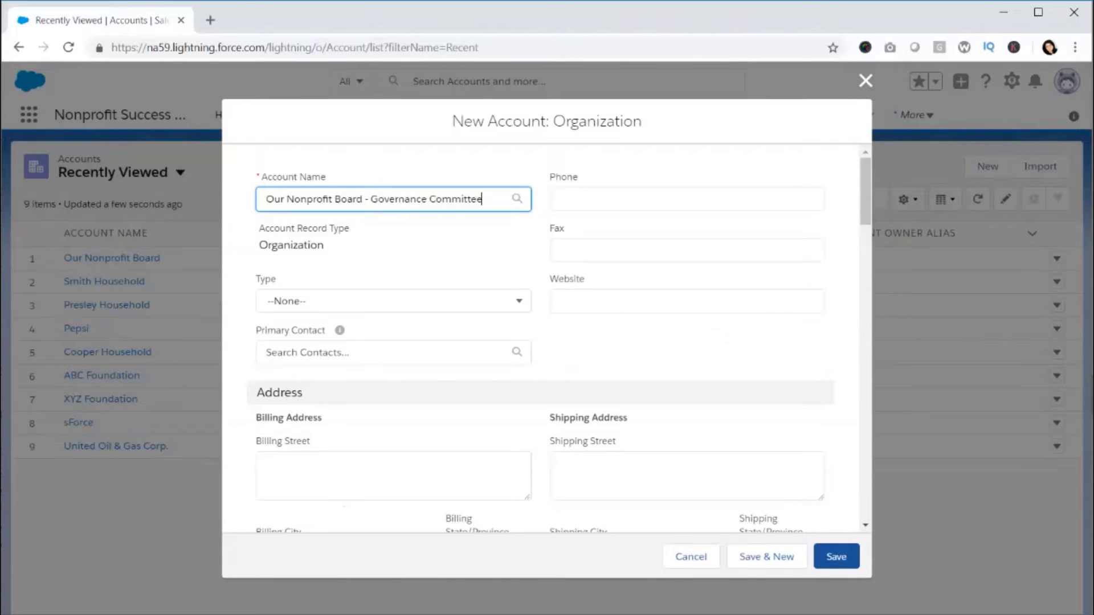
- Set the Governance Committee account's Parent Account to "Our Nonprofit Board" and save it
{"action": "scroll", "coordinate": [547, 338], "scroll_direction": "down", "scroll_amount": 15}
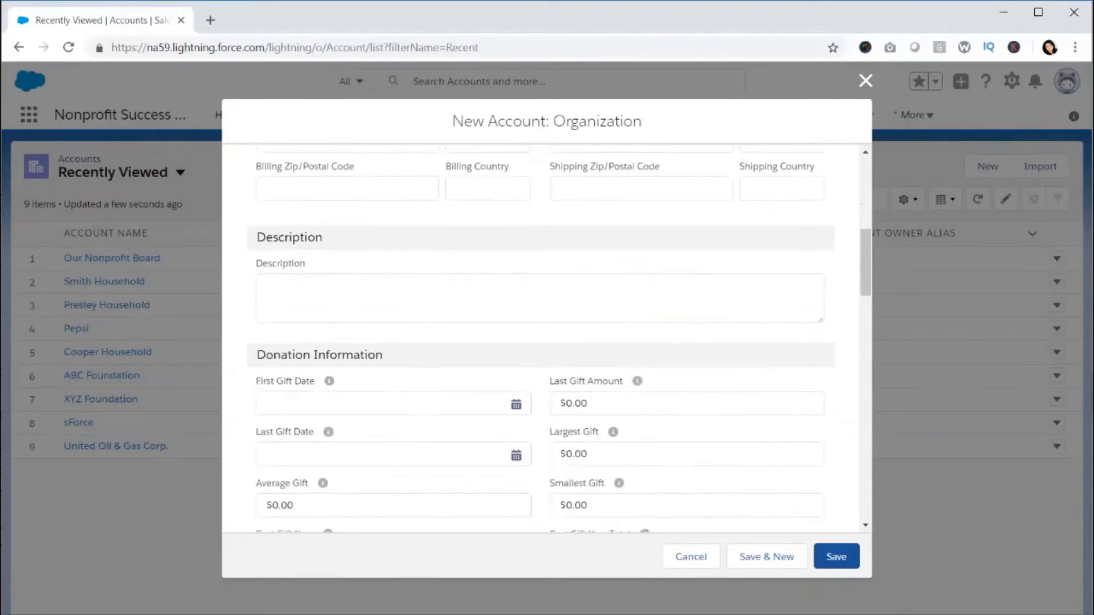
{"action": "scroll", "coordinate": [547, 339], "scroll_direction": "down", "scroll_amount": 12}
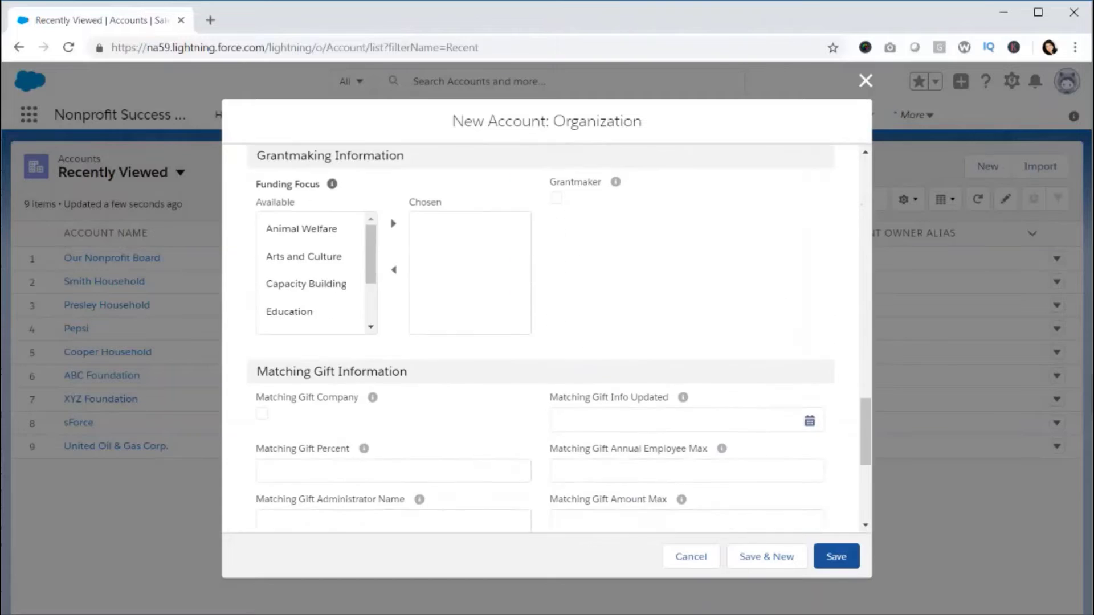
{"action": "left_click", "coordinate": [678, 479]}
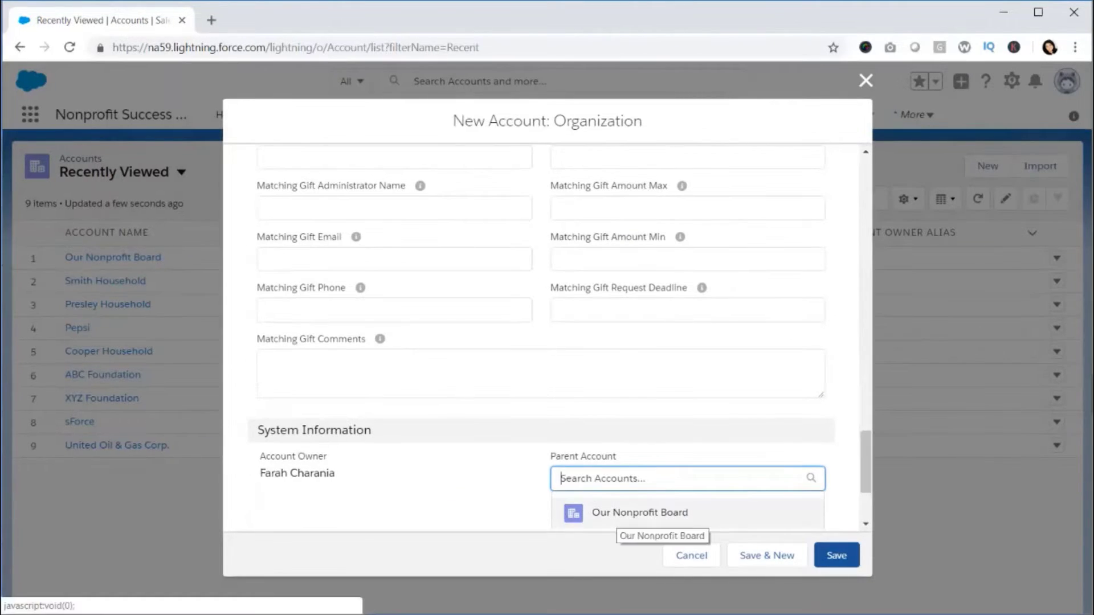
{"action": "left_click", "coordinate": [639, 513]}
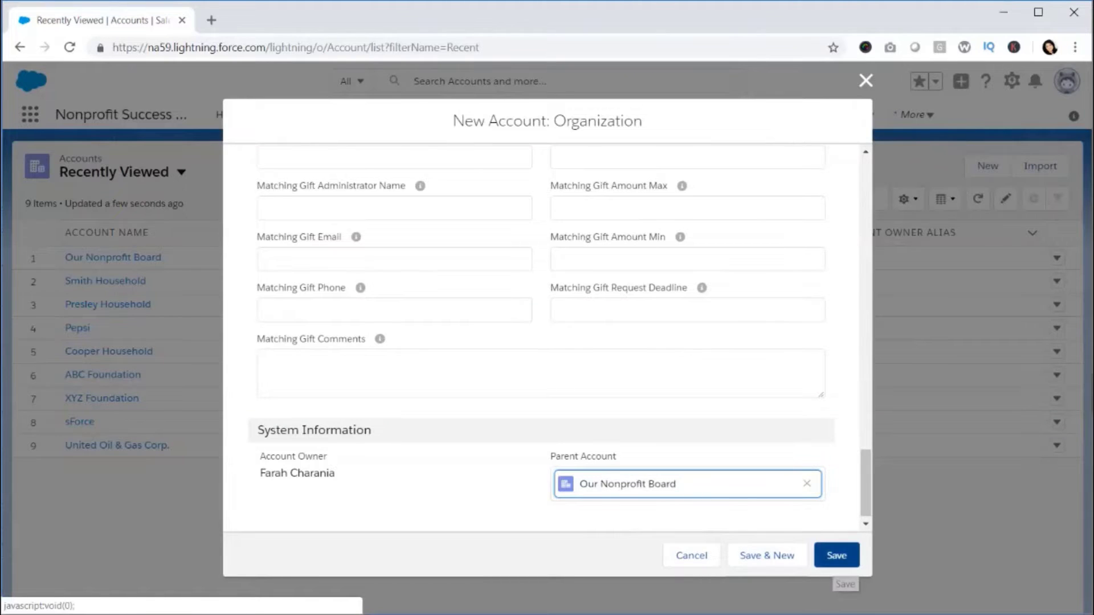
{"action": "left_click", "coordinate": [836, 556]}
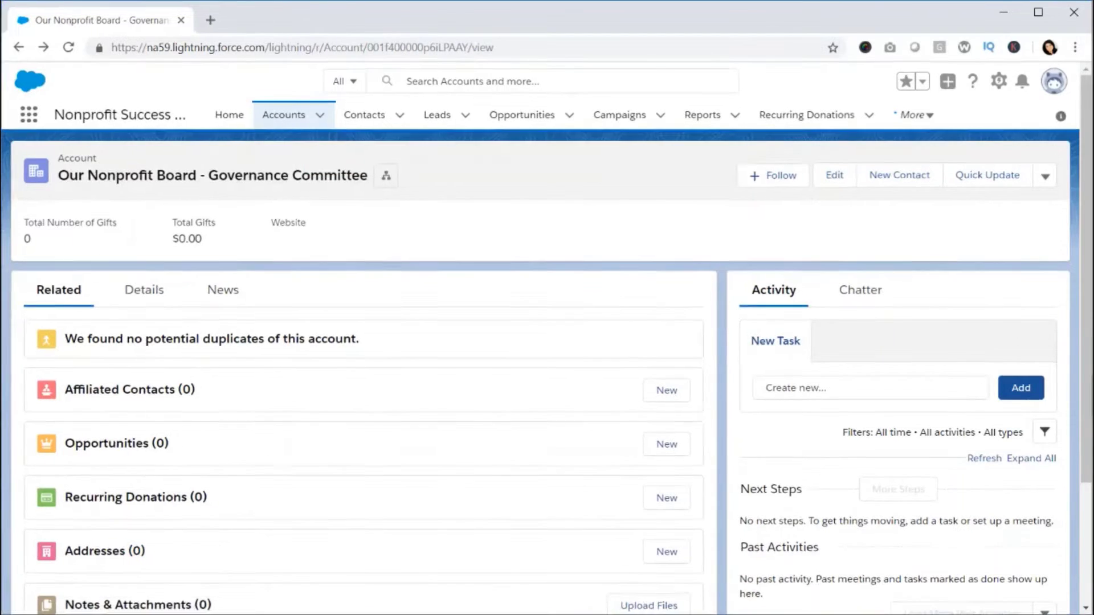
- Start another Organization account and name it "Our Nonprofit Board - Finance Committee"
{"action": "left_click", "coordinate": [284, 115]}
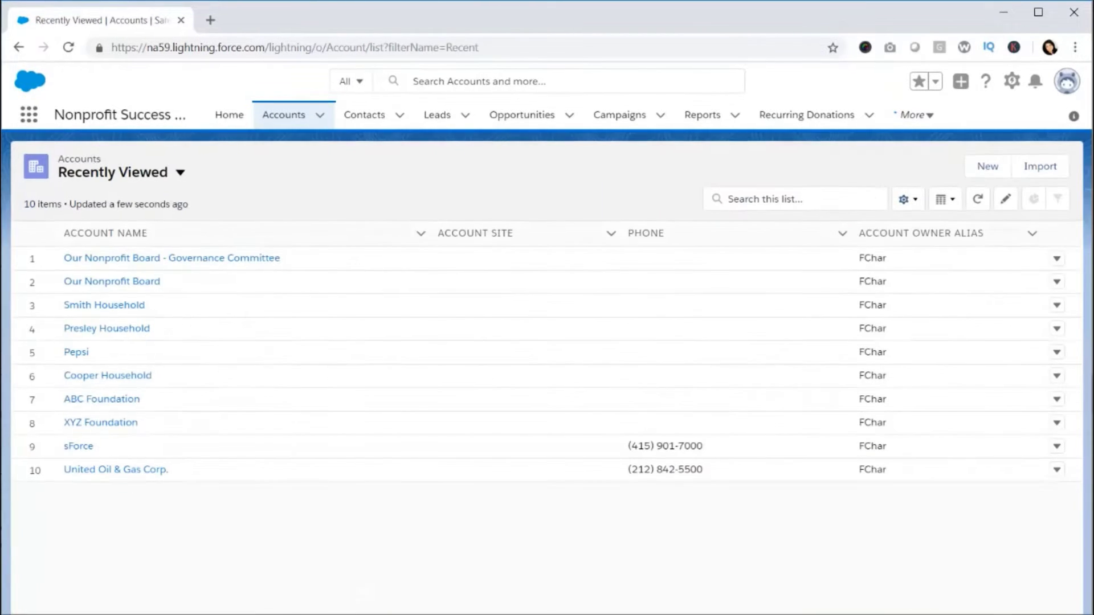
{"action": "left_click", "coordinate": [987, 166]}
{"action": "left_click", "coordinate": [758, 449]}
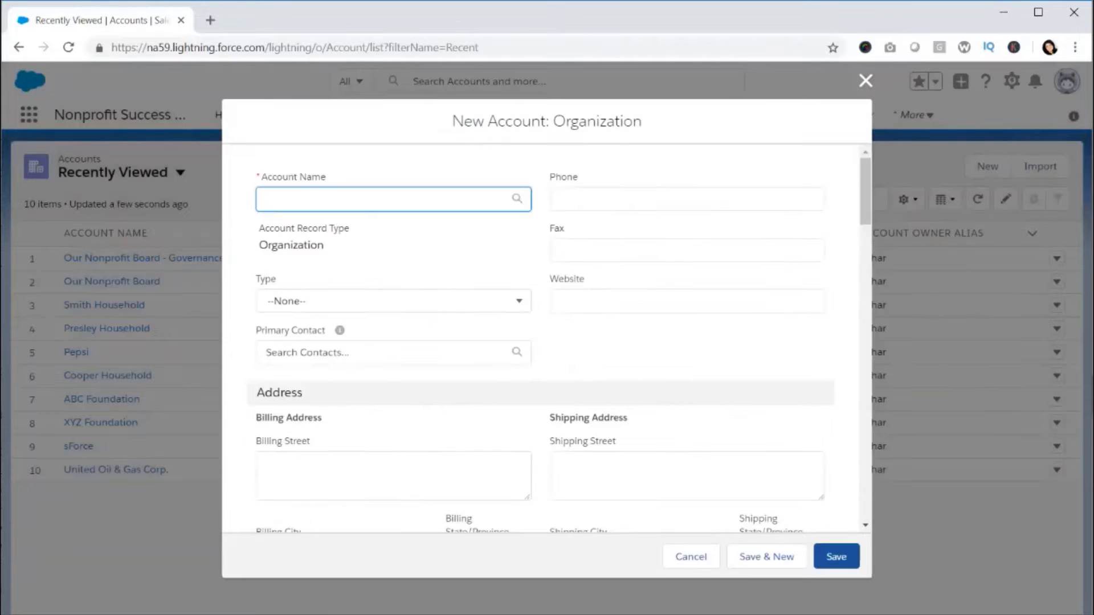
{"action": "type", "text": "Our Nonprofit Current Board Members"}
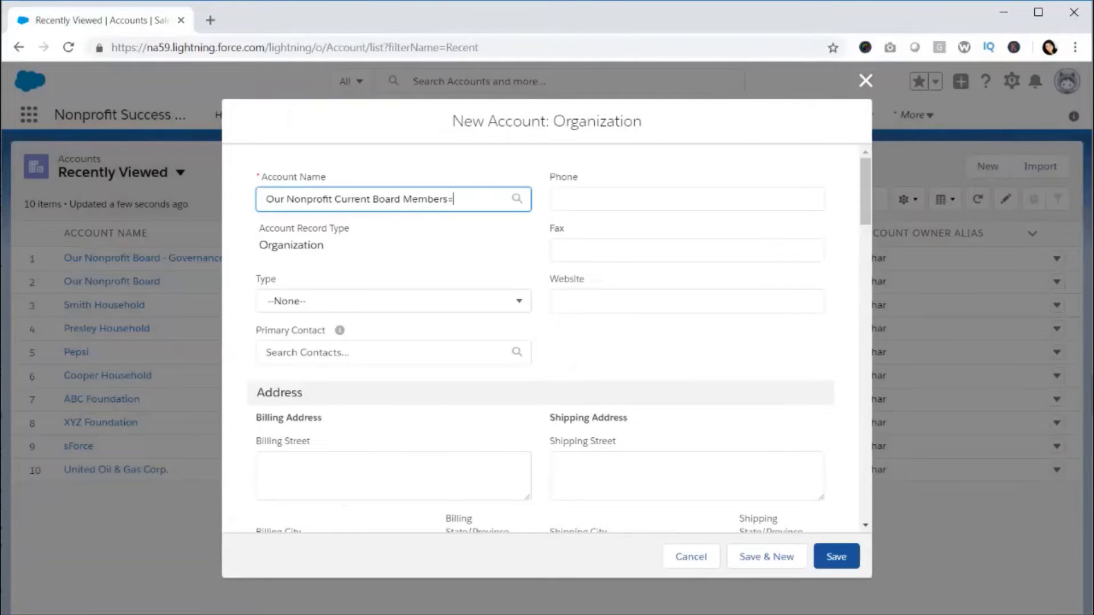
{"action": "key", "text": "BackSpace"}
{"action": "key", "text": "BackSpace"}
{"action": "key", "text": "BackSpace"}
{"action": "key", "text": "BackSpace"}
{"action": "key", "text": "BackSpace"}
{"action": "key", "text": "BackSpace"}
{"action": "key", "text": "BackSpace"}
{"action": "key", "text": "BackSpace"}
{"action": "key", "text": "BackSpace"}
{"action": "key", "text": "BackSpace"}
{"action": "key", "text": "BackSpace"}
{"action": "key", "text": "BackSpace"}
{"action": "key", "text": "BackSpace"}
{"action": "key", "text": "BackSpace"}
{"action": "key", "text": "BackSpace"}
{"action": "key", "text": "BackSpace"}
{"action": "key", "text": "BackSpace"}
{"action": "key", "text": "BackSpace"}
{"action": "key", "text": "BackSpace"}
{"action": "key", "text": "BackSpace"}
{"action": "key", "text": "BackSpace"}
{"action": "type", "text": "Board - Finance Committee"}
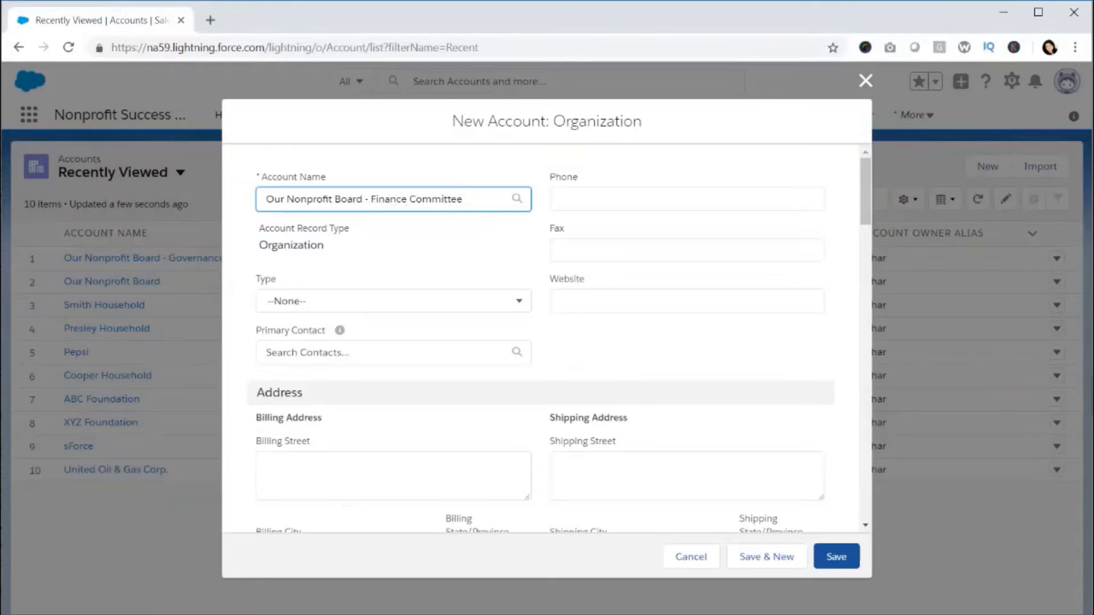
- Set the Finance Committee account's Parent Account to "Our Nonprofit Board" and save it
{"action": "scroll", "coordinate": [547, 336], "scroll_direction": "down", "scroll_amount": 20}
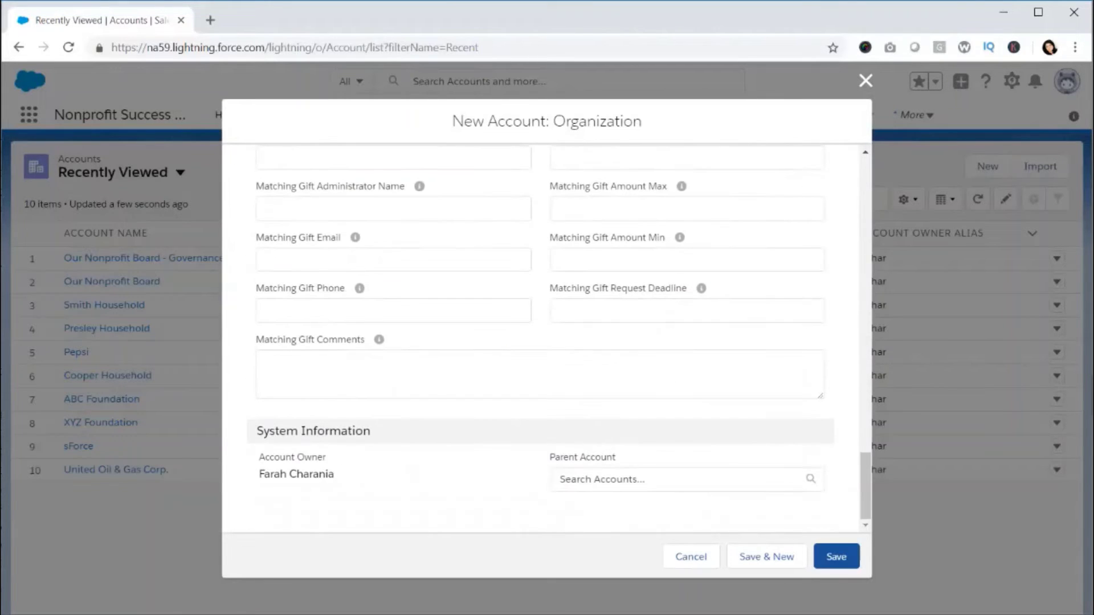
{"action": "left_click", "coordinate": [678, 479]}
{"action": "left_click", "coordinate": [639, 513]}
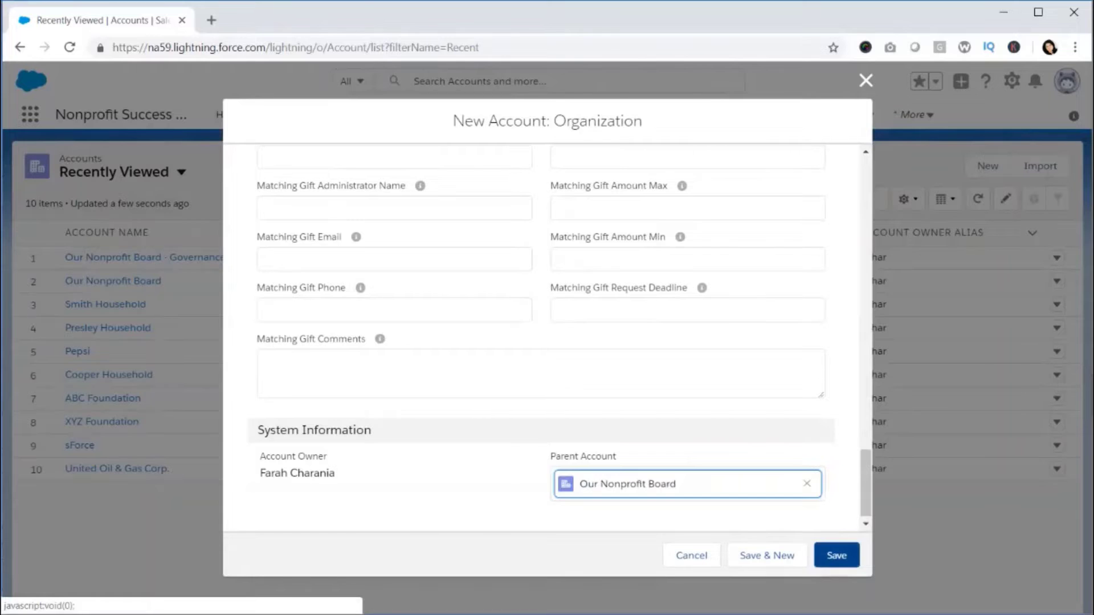
{"action": "left_click", "coordinate": [836, 555]}
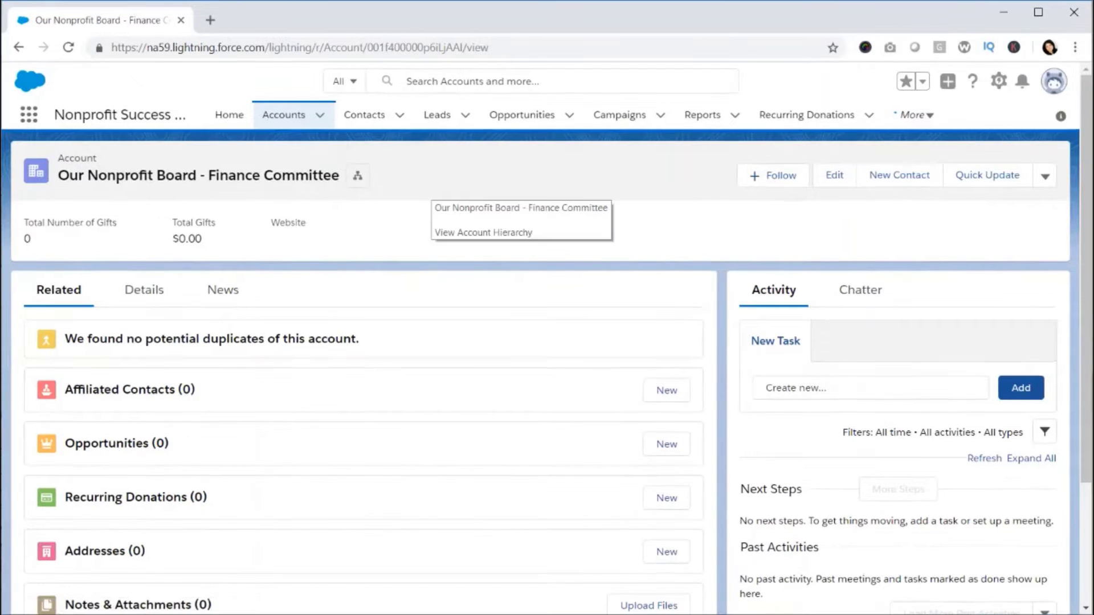
- Add and save an organization affiliation with "Our Nonprofit Board - Governance Committee" on the contact record of the board's current Secretary
{"action": "left_click", "coordinate": [364, 114]}
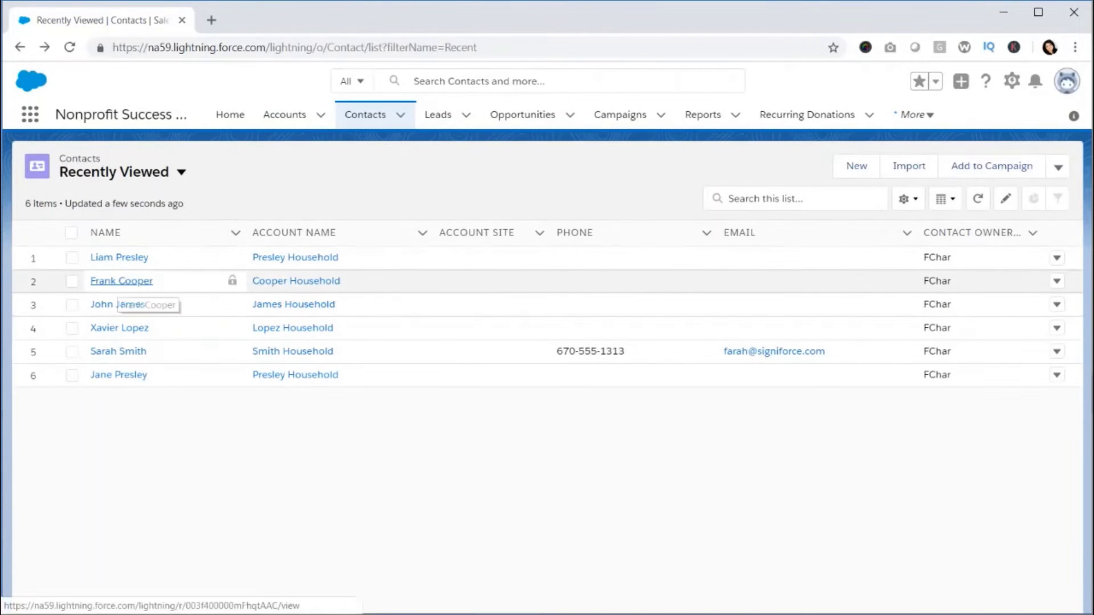
{"action": "left_click", "coordinate": [121, 281]}
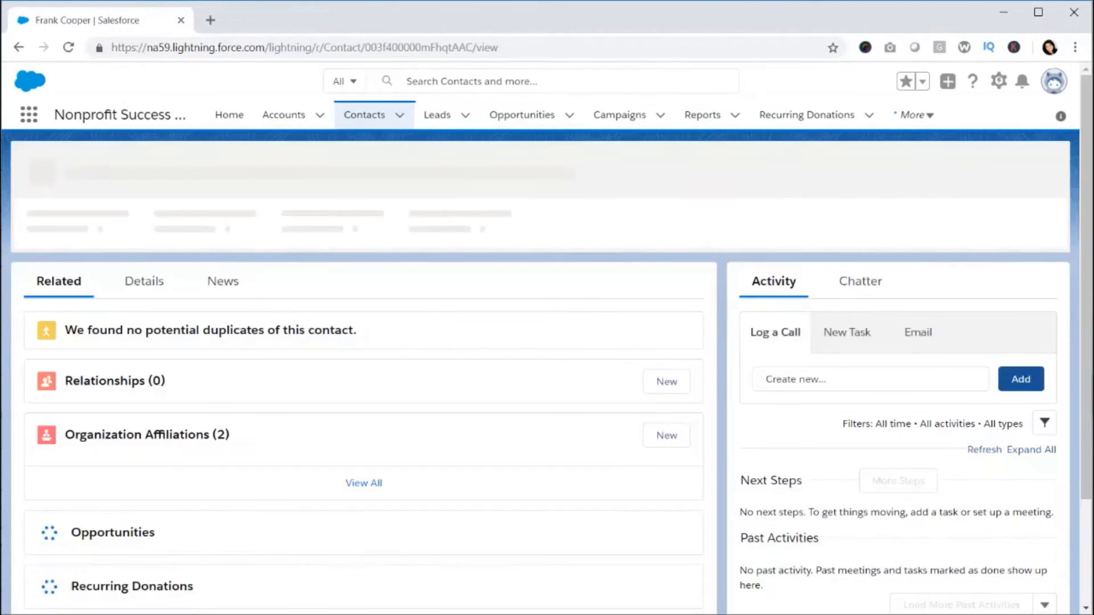
{"action": "scroll", "coordinate": [686, 365], "scroll_direction": "down", "scroll_amount": 2}
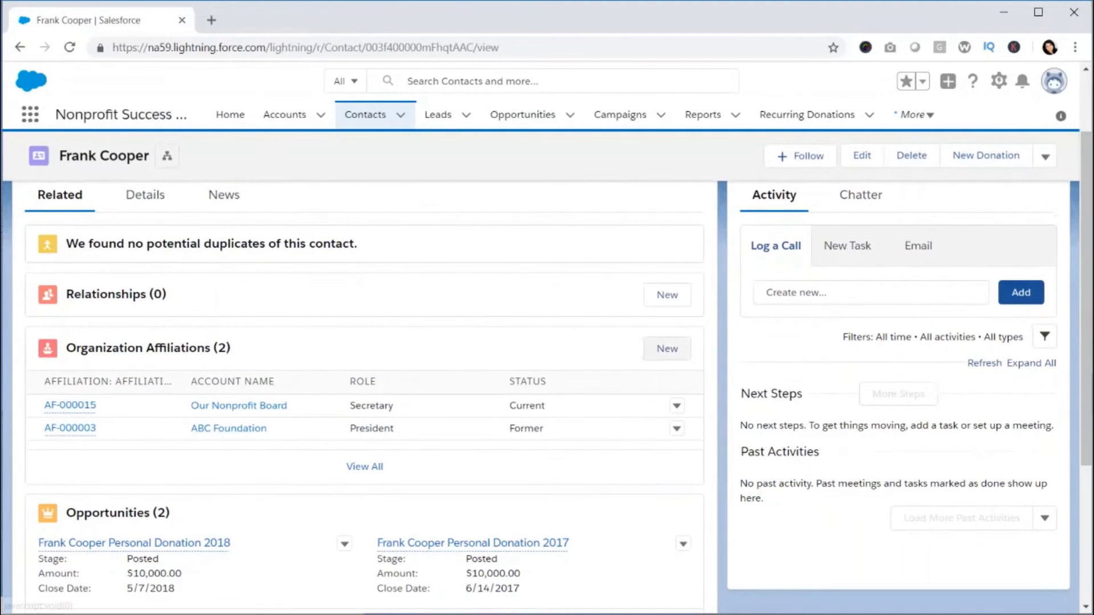
{"action": "left_click", "coordinate": [667, 348]}
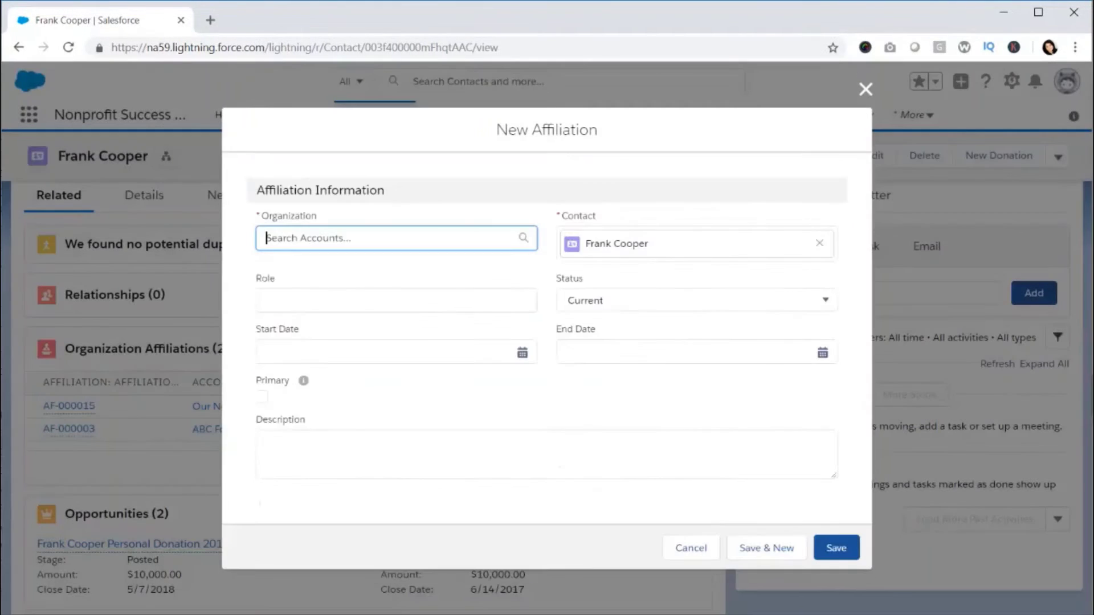
{"action": "left_click", "coordinate": [342, 238]}
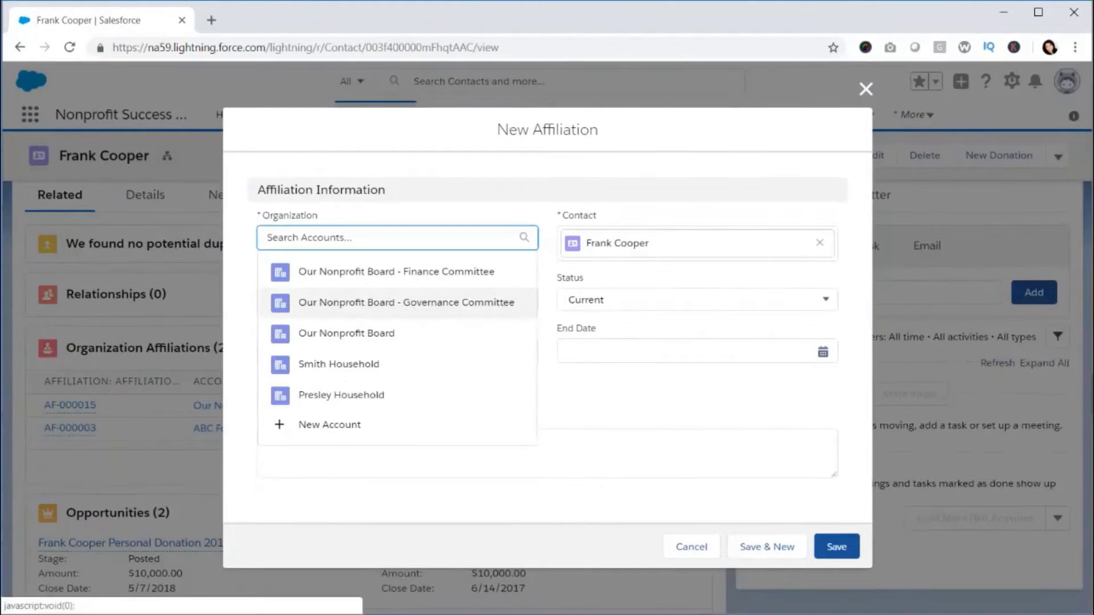
{"action": "left_click", "coordinate": [376, 300]}
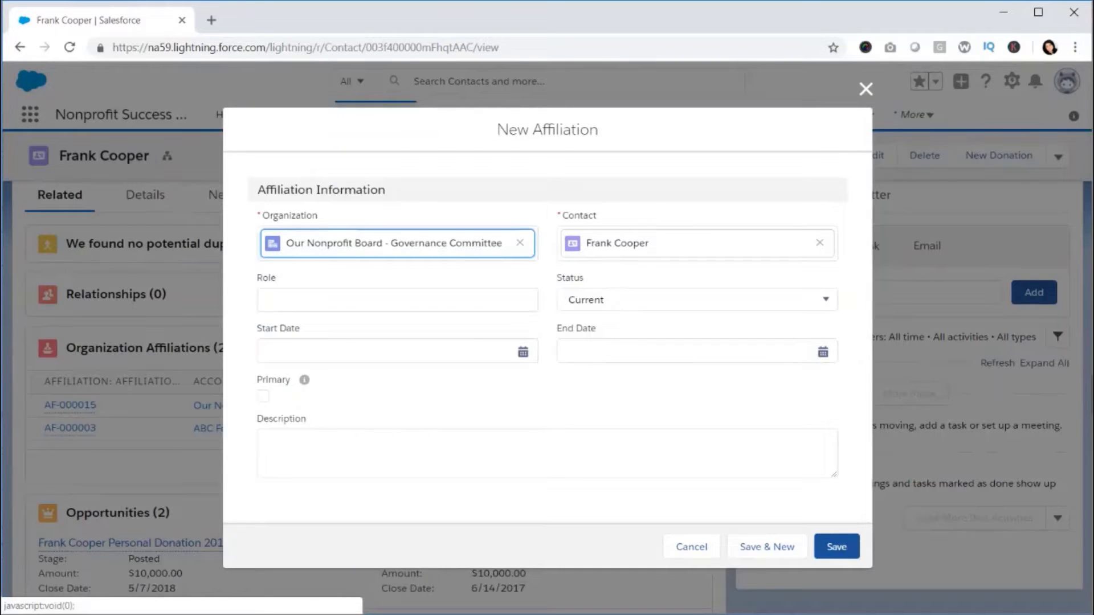
{"action": "left_click", "coordinate": [376, 300]}
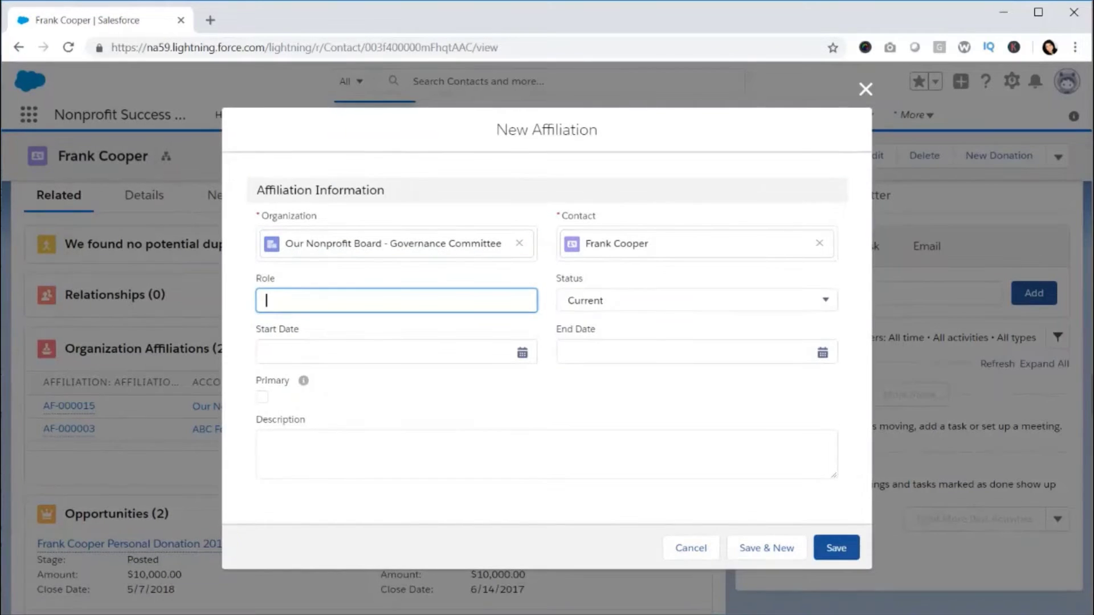
{"action": "left_click", "coordinate": [836, 547]}
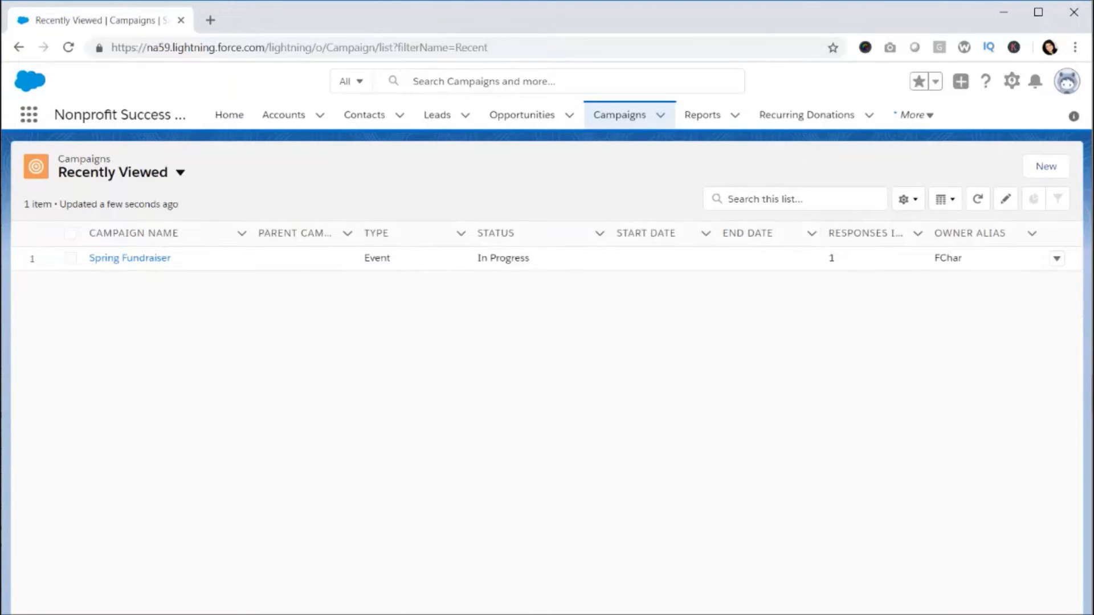
- Create and save an active campaign named "Annual Board Giving" with the status In Progress
{"action": "left_click", "coordinate": [1045, 166]}
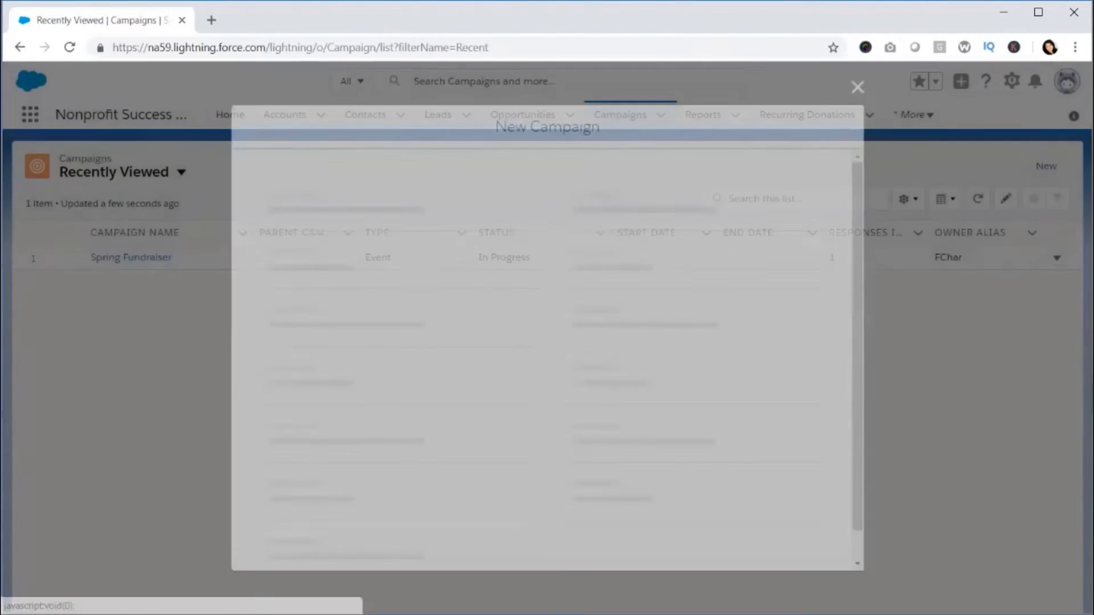
{"action": "type", "text": "Annual Board Giving"}
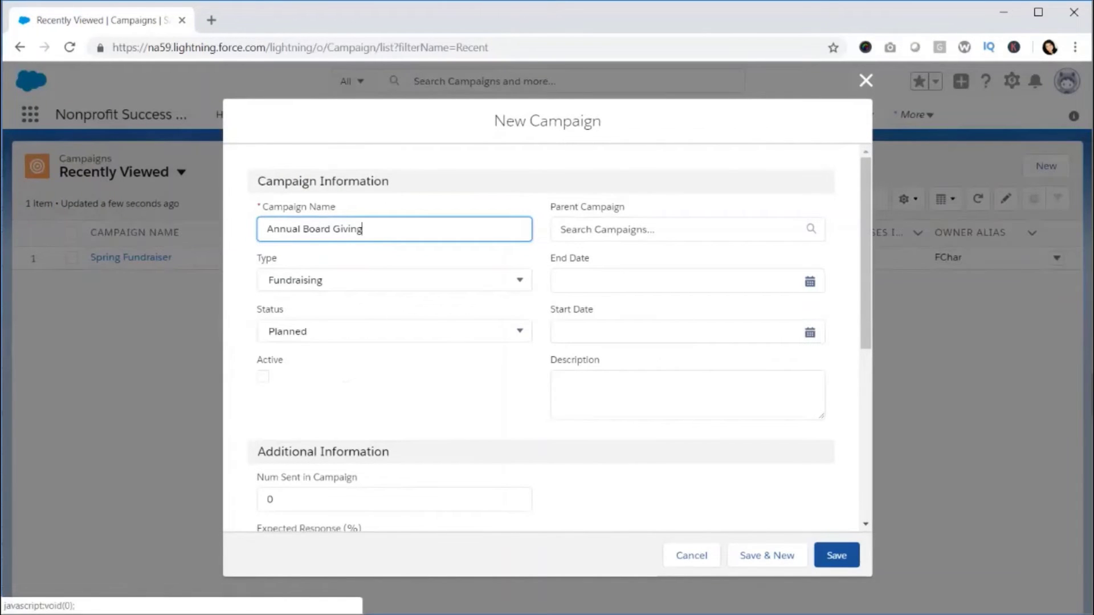
{"action": "left_click", "coordinate": [393, 331]}
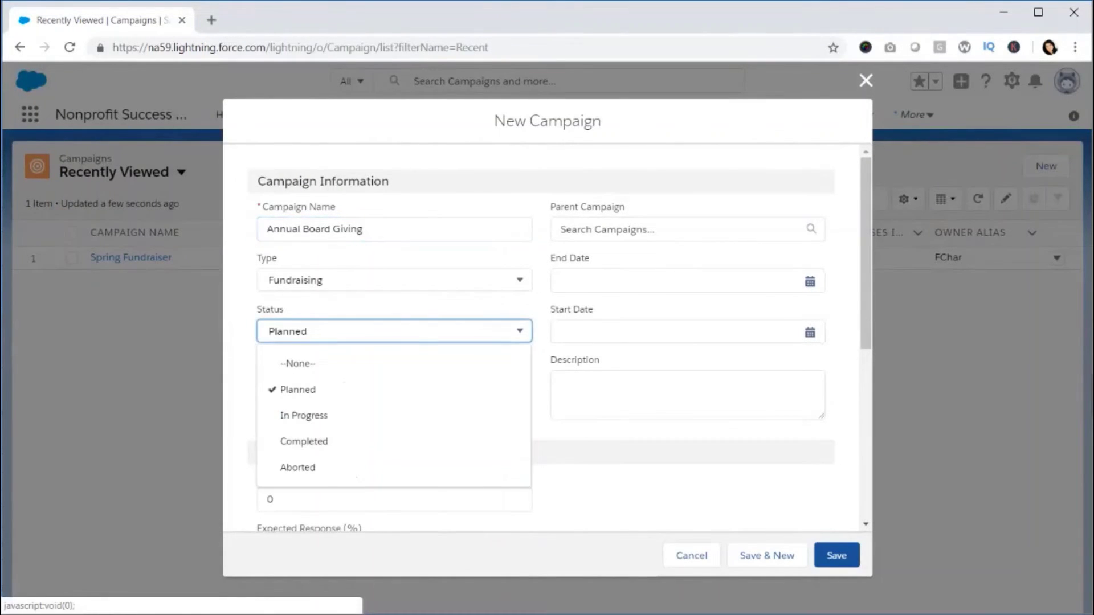
{"action": "key", "text": "Down"}
{"action": "key", "text": "Down"}
{"action": "key", "text": "Return"}
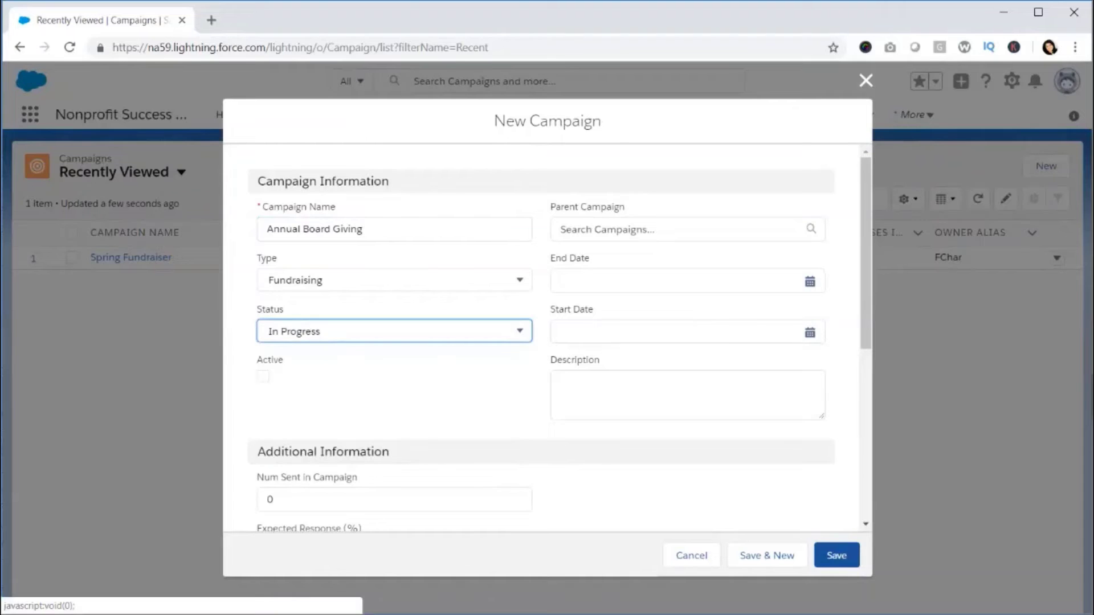
{"action": "left_click", "coordinate": [262, 376]}
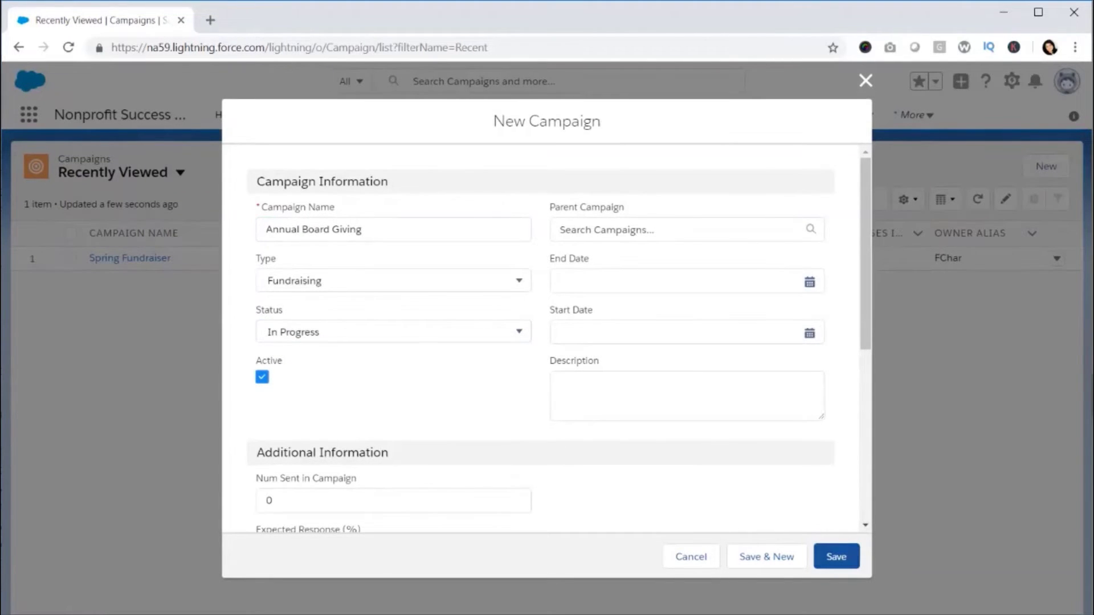
{"action": "left_click", "coordinate": [835, 557]}
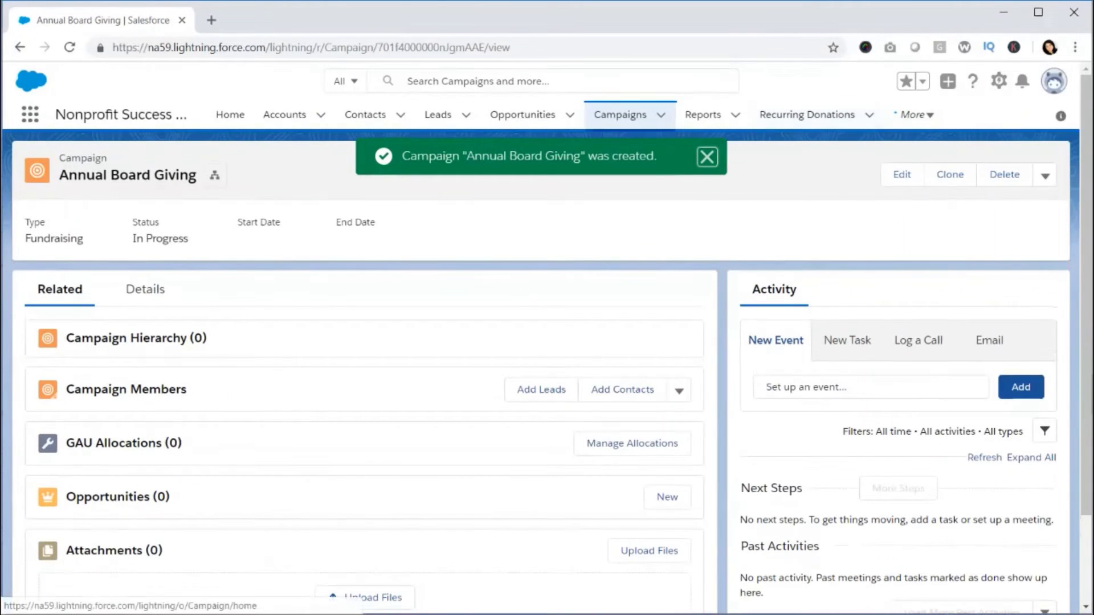
- Create and save a campaign named "Annual Board Giving - 2018" with the status Completed and the parent campaign "Annual Board Giving"
{"action": "left_click", "coordinate": [620, 114]}
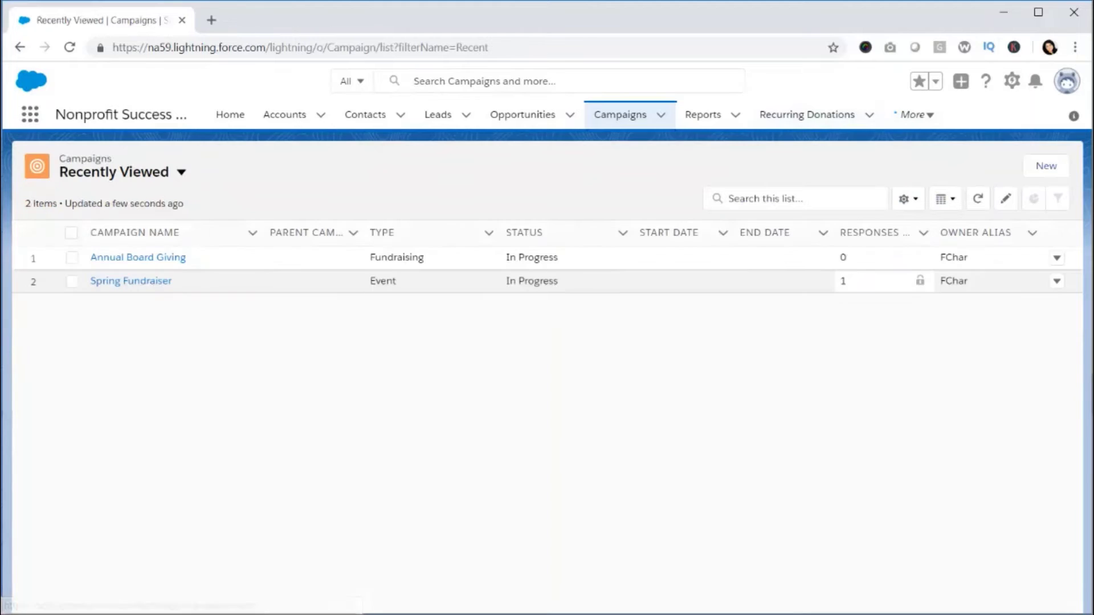
{"action": "left_click", "coordinate": [1045, 166]}
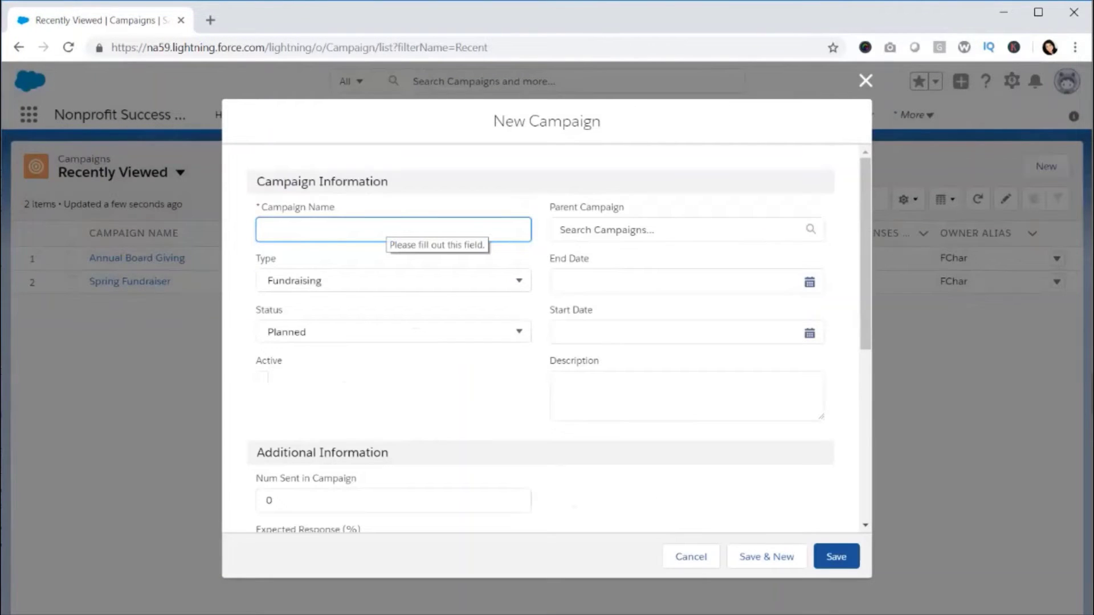
{"action": "type", "text": "Annual Board Giving"}
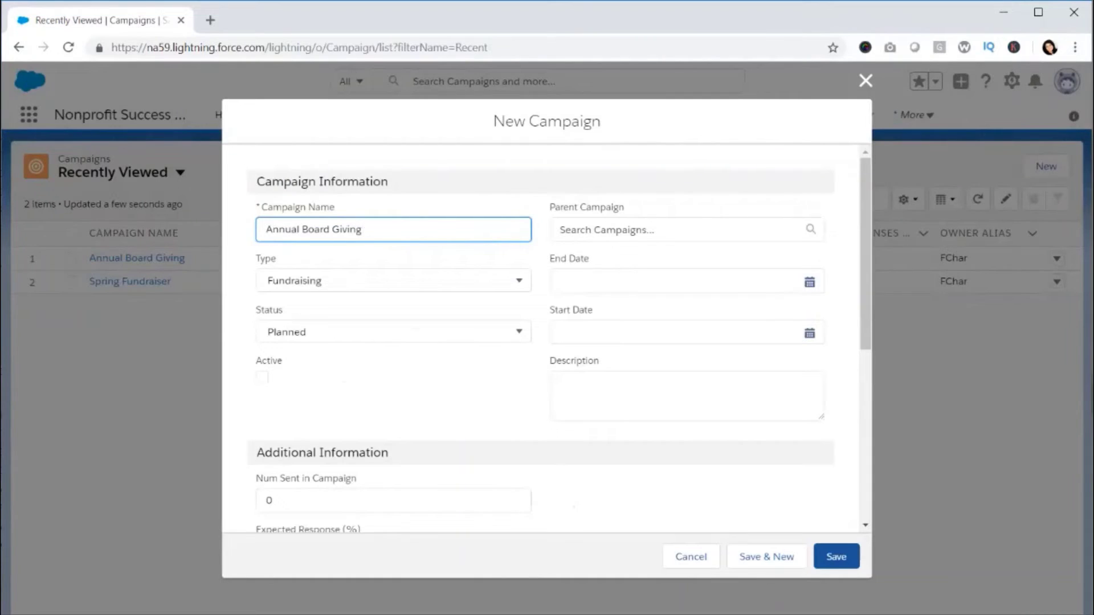
{"action": "type", "text": " - 2018"}
{"action": "left_click", "coordinate": [393, 331]}
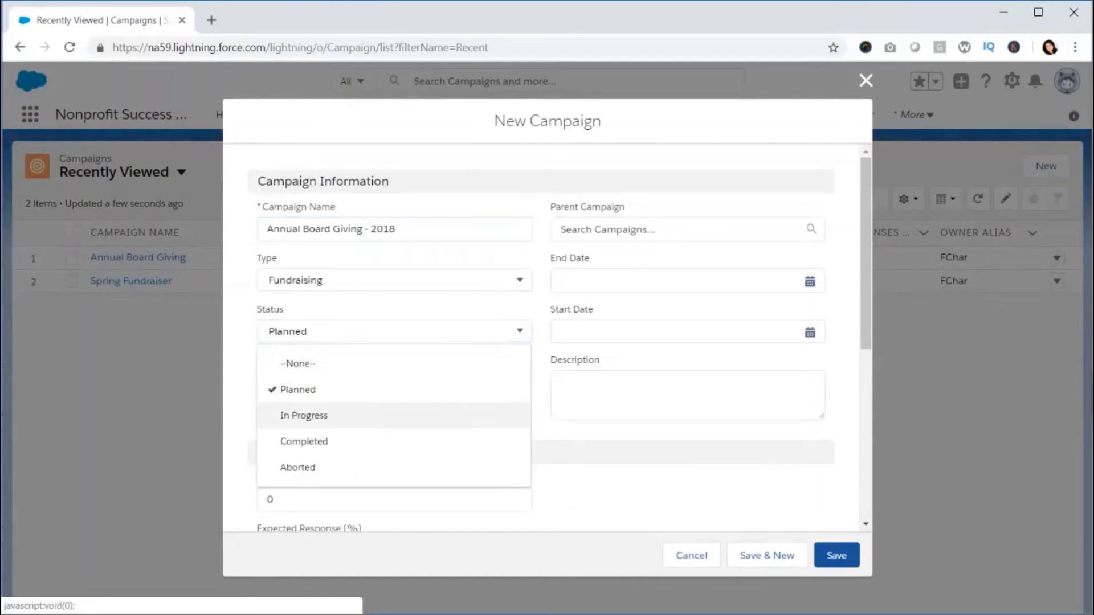
{"action": "left_click", "coordinate": [303, 442]}
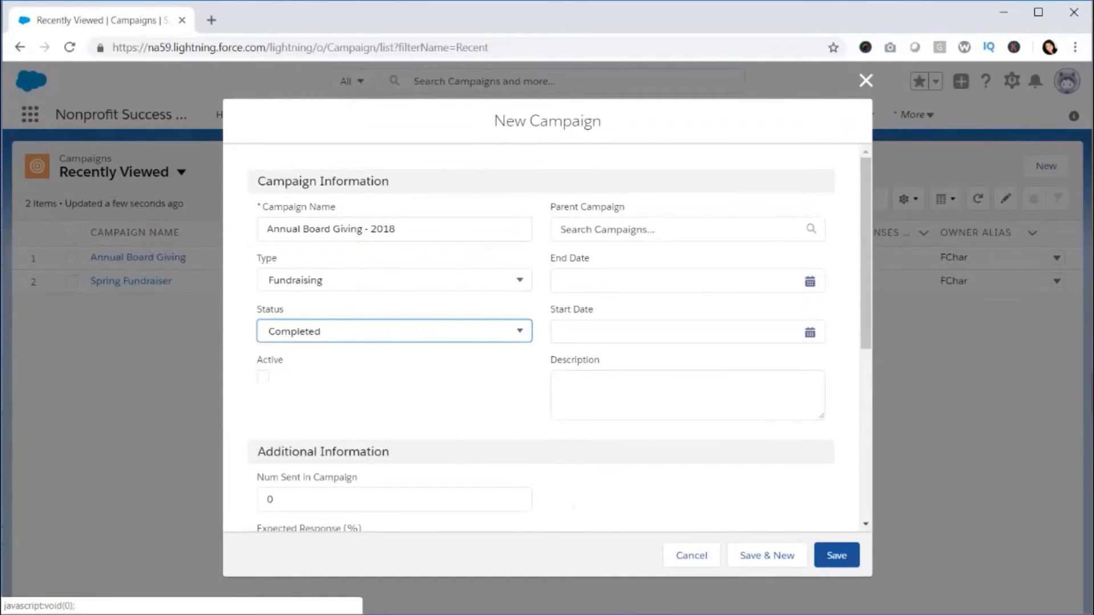
{"action": "left_click", "coordinate": [561, 229]}
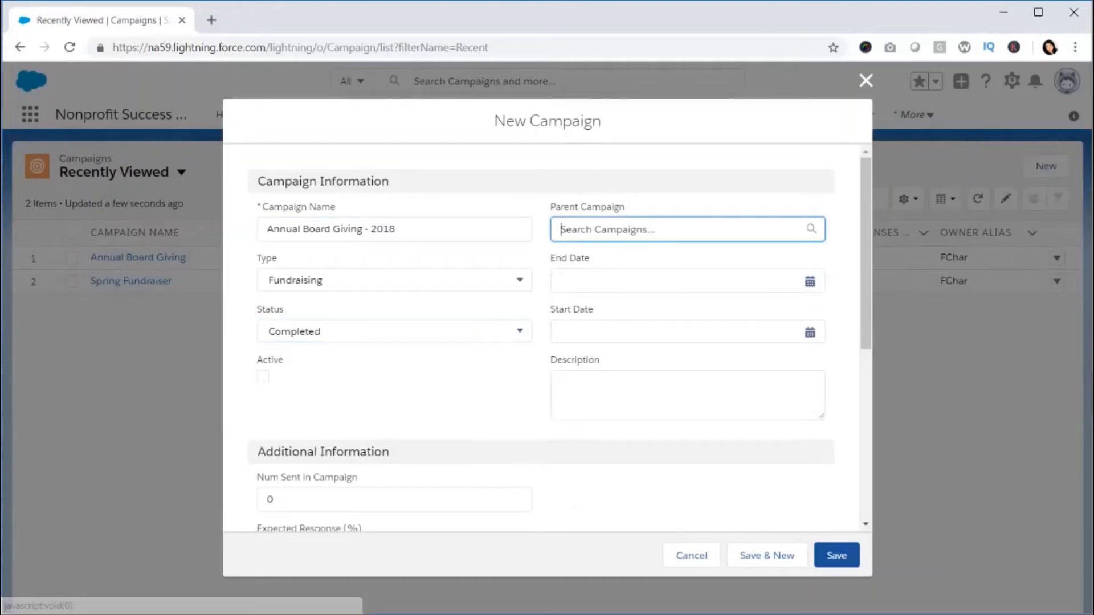
{"action": "left_click", "coordinate": [639, 264]}
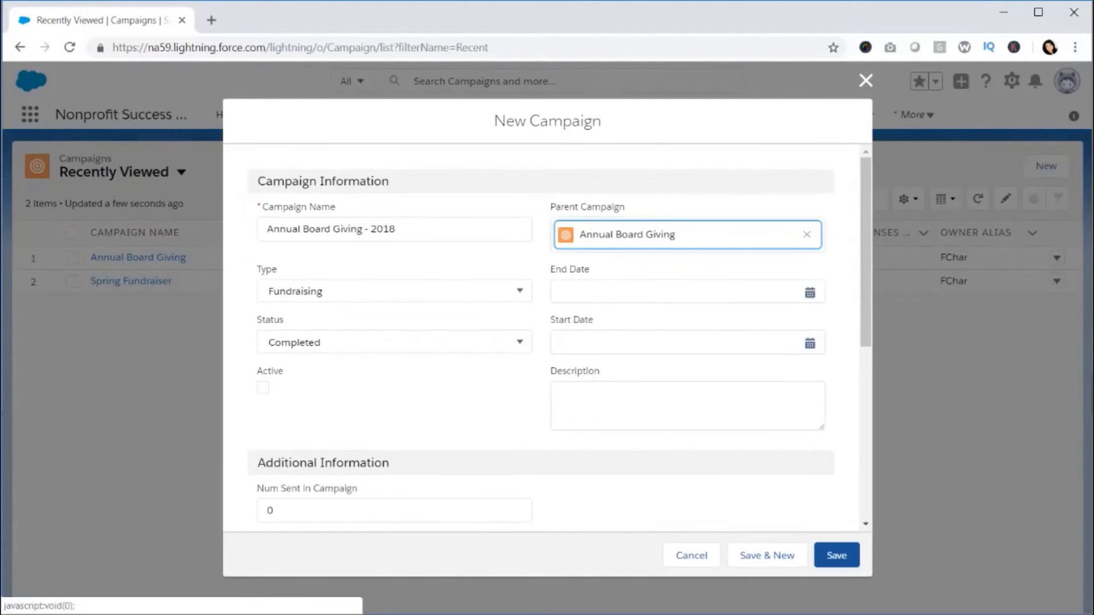
{"action": "left_click", "coordinate": [837, 557]}
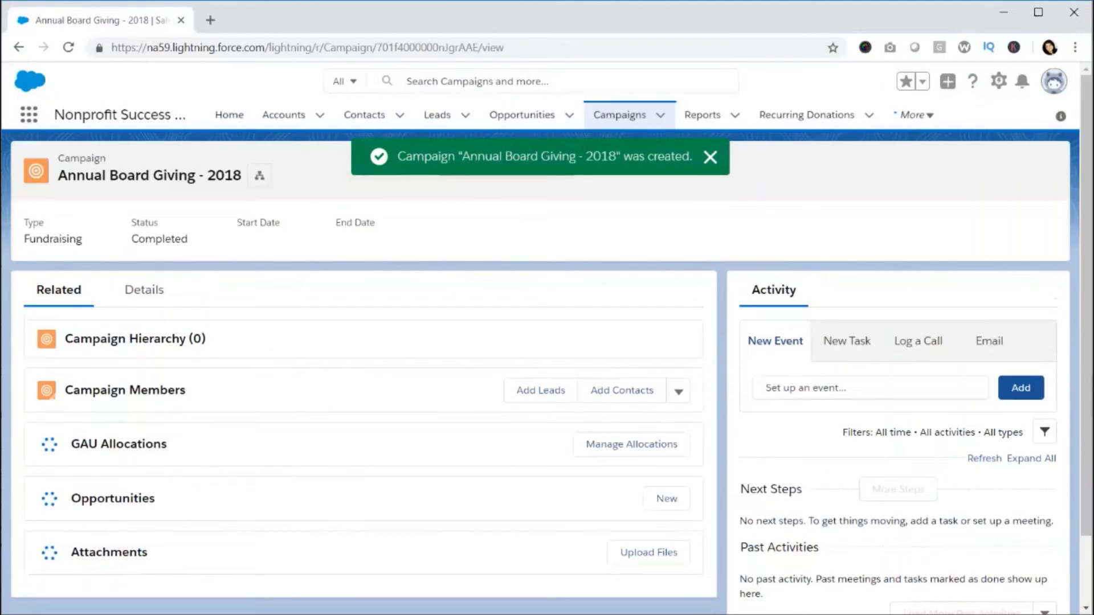
- Create and save an active campaign named "Annual Board Giving - 2019" with the status In Progress and the parent campaign "Annual Board Giving"
{"action": "left_click", "coordinate": [620, 115]}
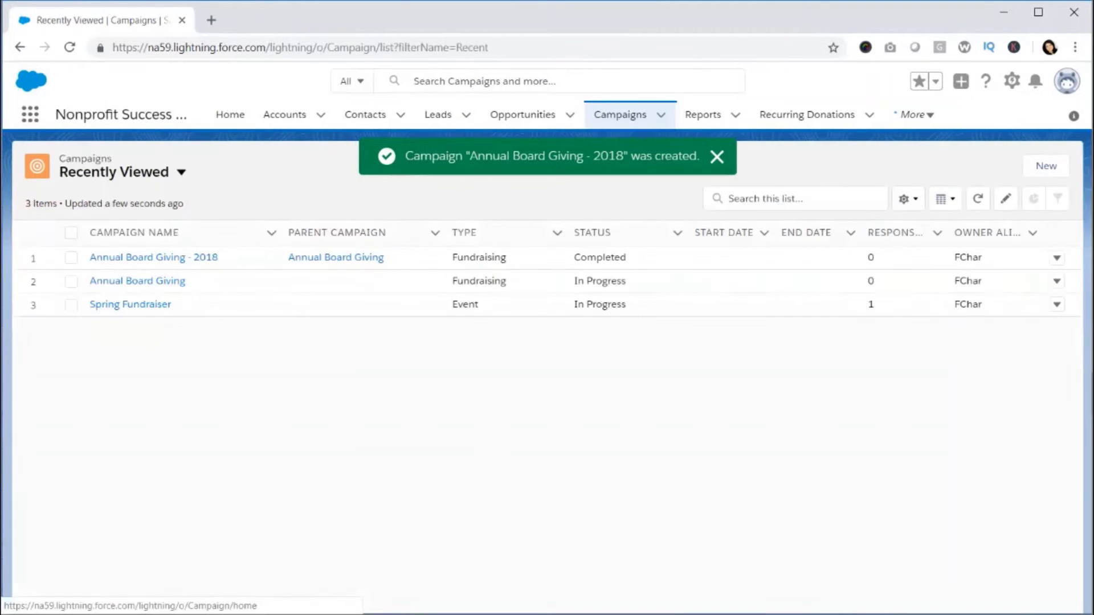
{"action": "left_click", "coordinate": [1046, 166]}
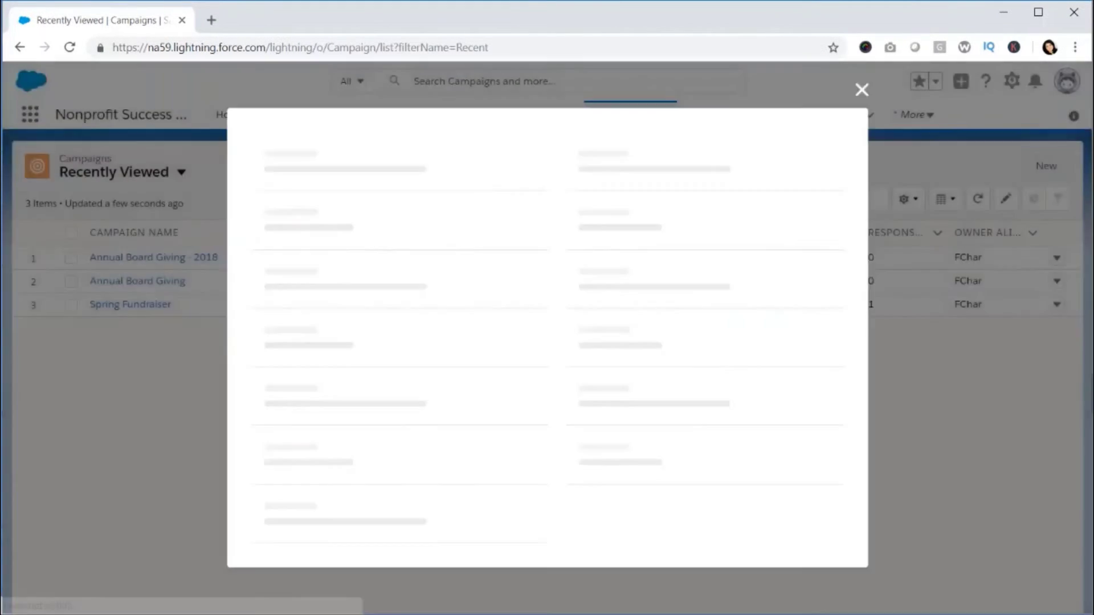
{"action": "type", "text": "Annual Board Giving"}
{"action": "type", "text": "- 2"}
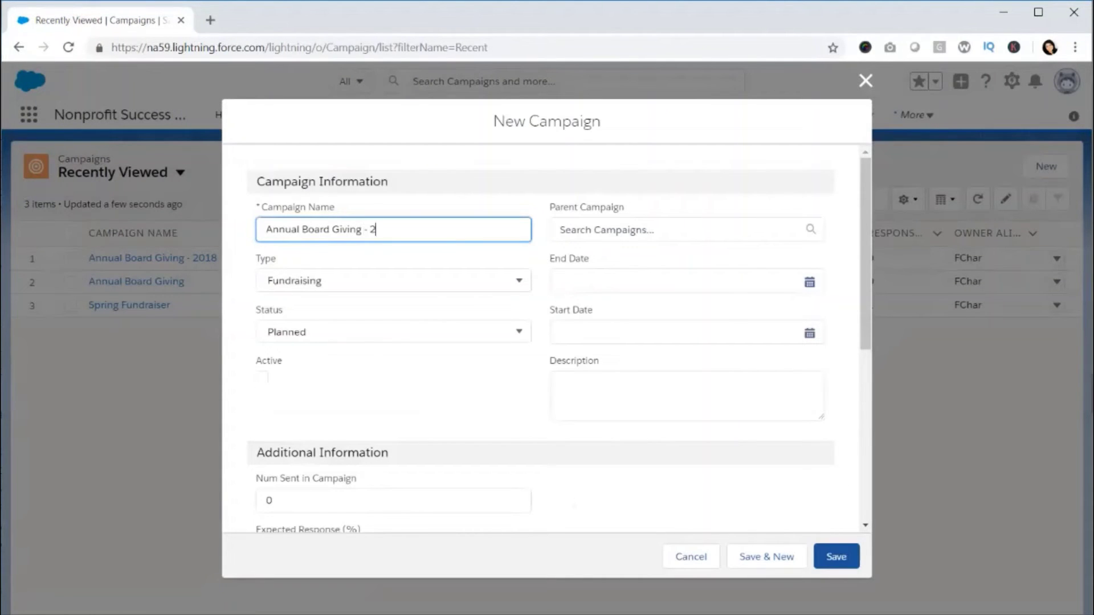
{"action": "type", "text": "019"}
{"action": "left_click", "coordinate": [606, 230]}
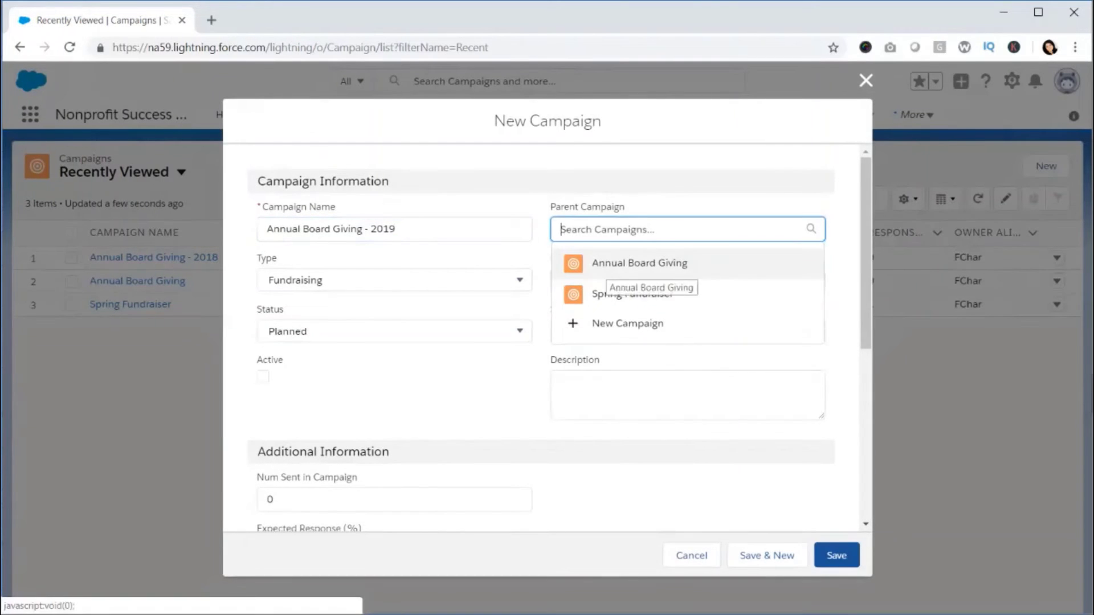
{"action": "left_click", "coordinate": [609, 268]}
{"action": "left_click", "coordinate": [393, 342]}
{"action": "left_click", "coordinate": [302, 425]}
{"action": "left_click", "coordinate": [263, 388]}
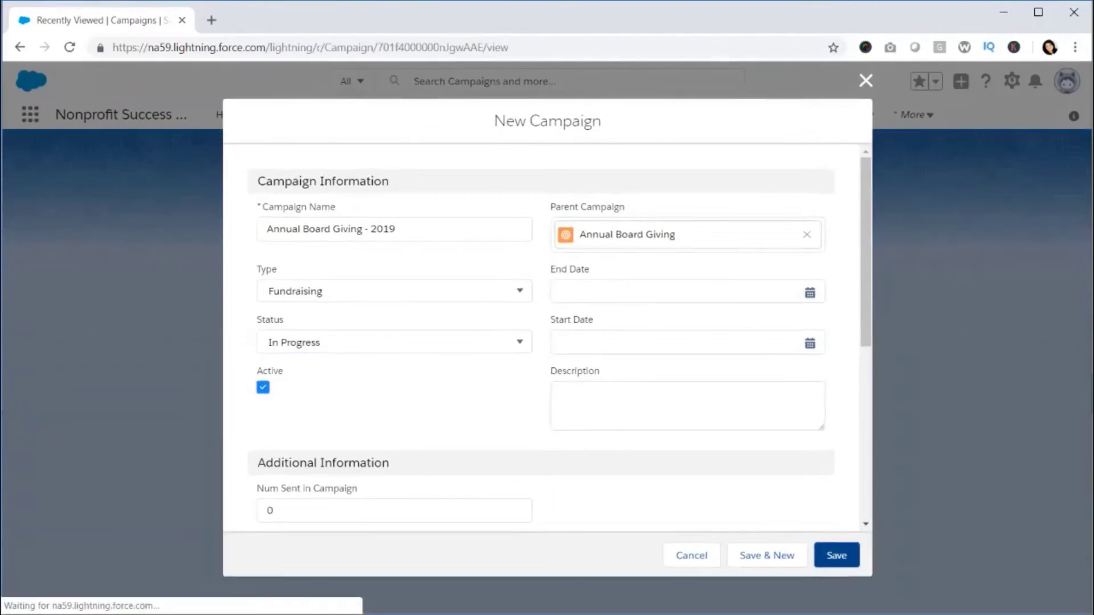
{"action": "left_click", "coordinate": [835, 556]}
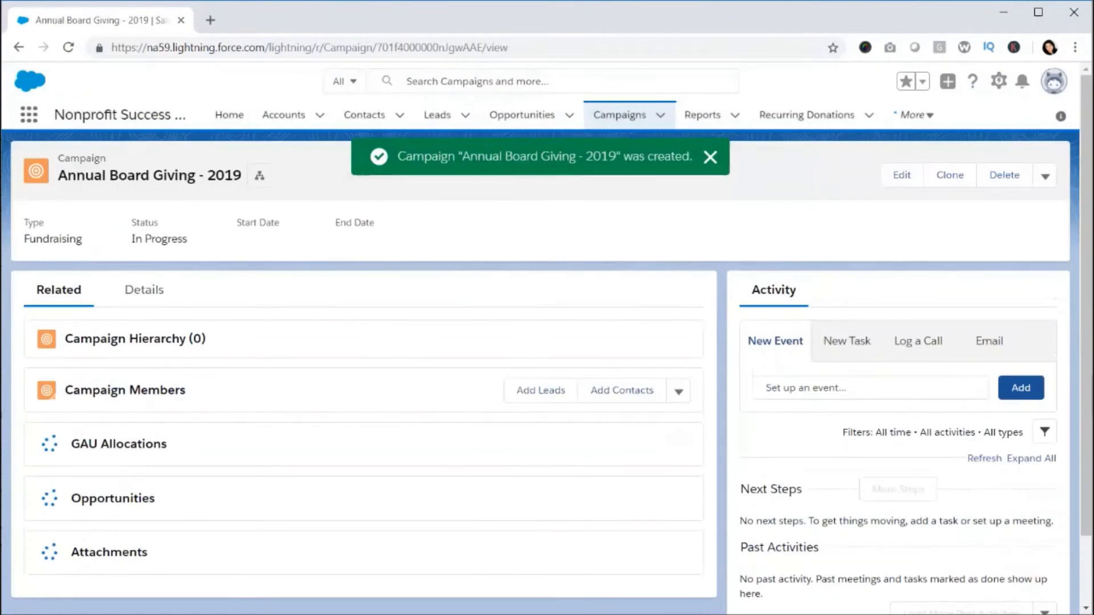
{"action": "mouse_move", "coordinate": [260, 175]}
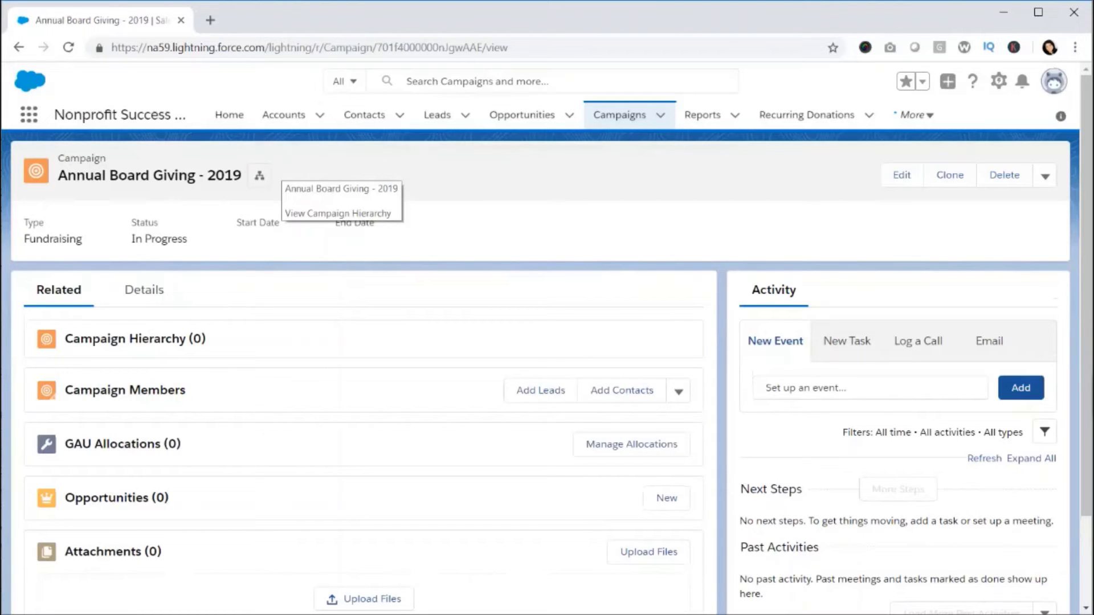
- Start a new donation on the contact record of the board's current Secretary and set its Close Date to 1/7/2019
{"action": "left_click", "coordinate": [364, 115]}
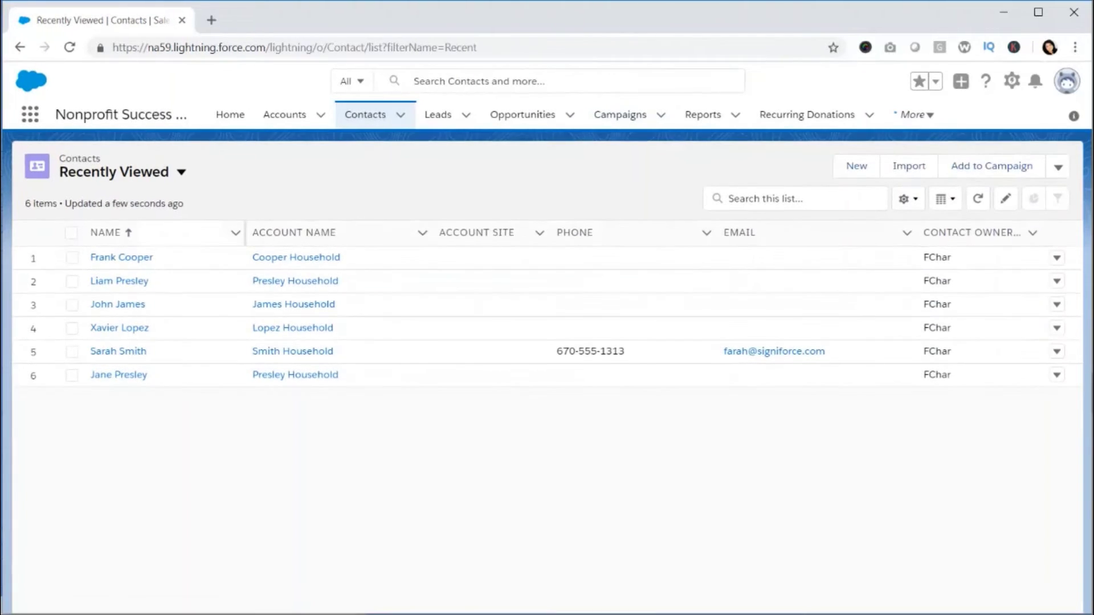
{"action": "left_click", "coordinate": [134, 259]}
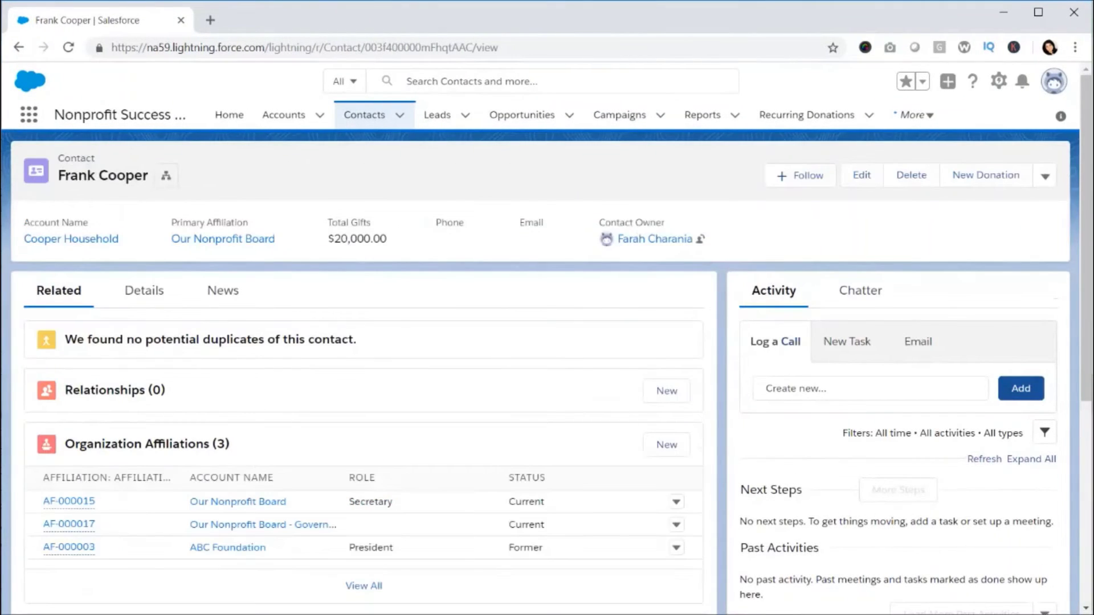
{"action": "left_click", "coordinate": [985, 175]}
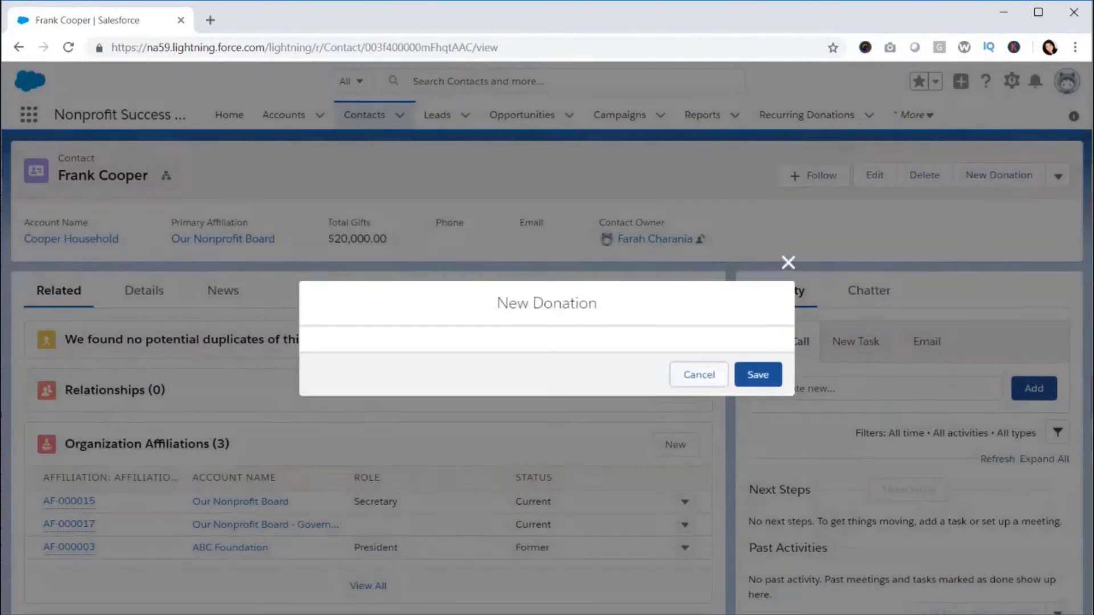
{"action": "left_click", "coordinate": [379, 287]}
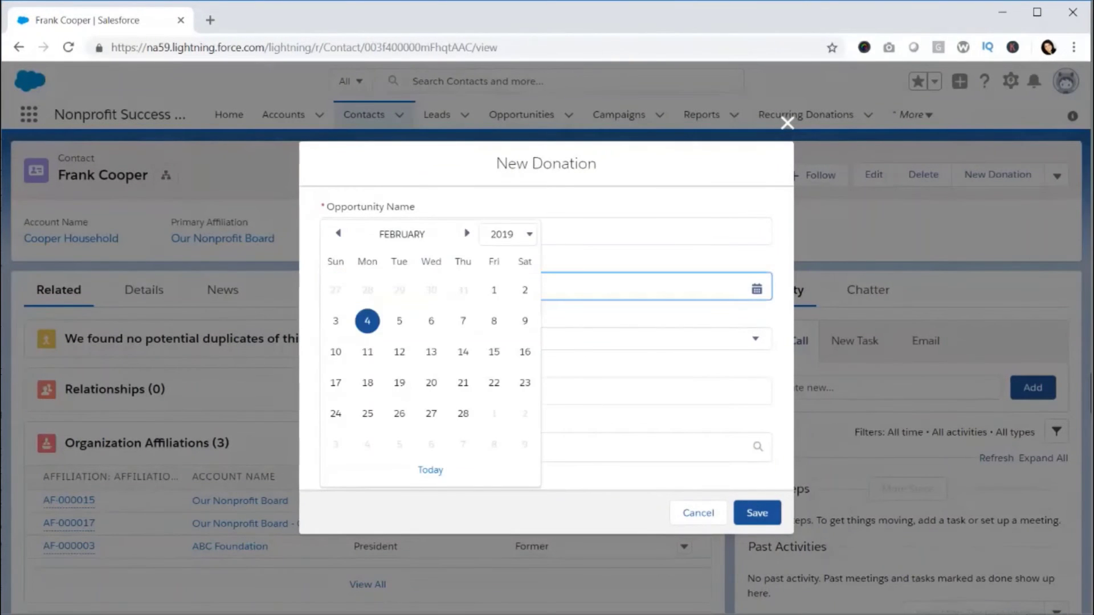
{"action": "left_click", "coordinate": [337, 232]}
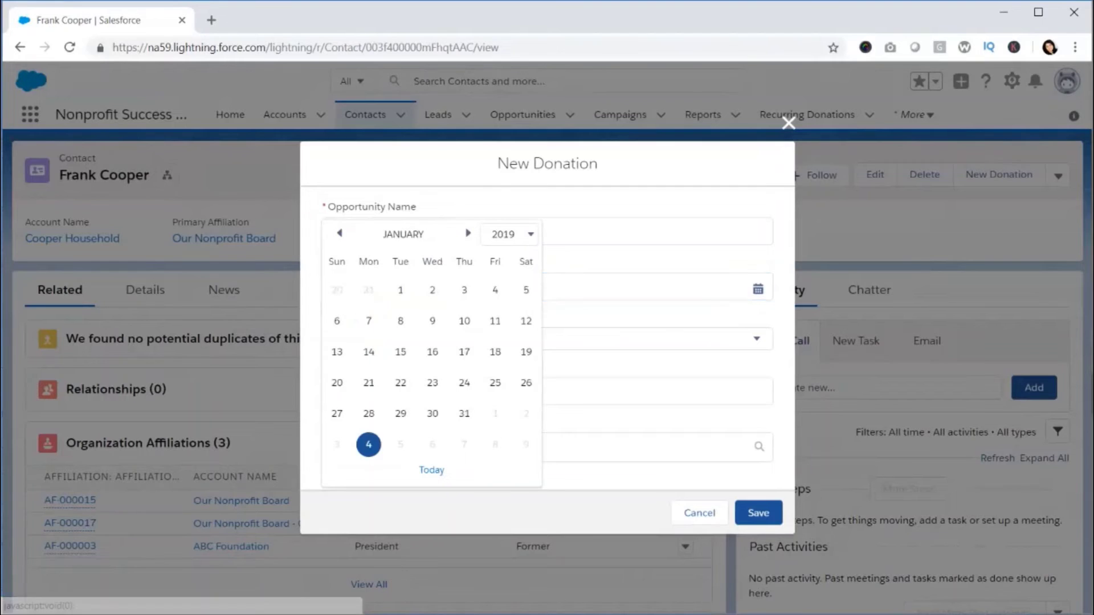
{"action": "left_click", "coordinate": [367, 321]}
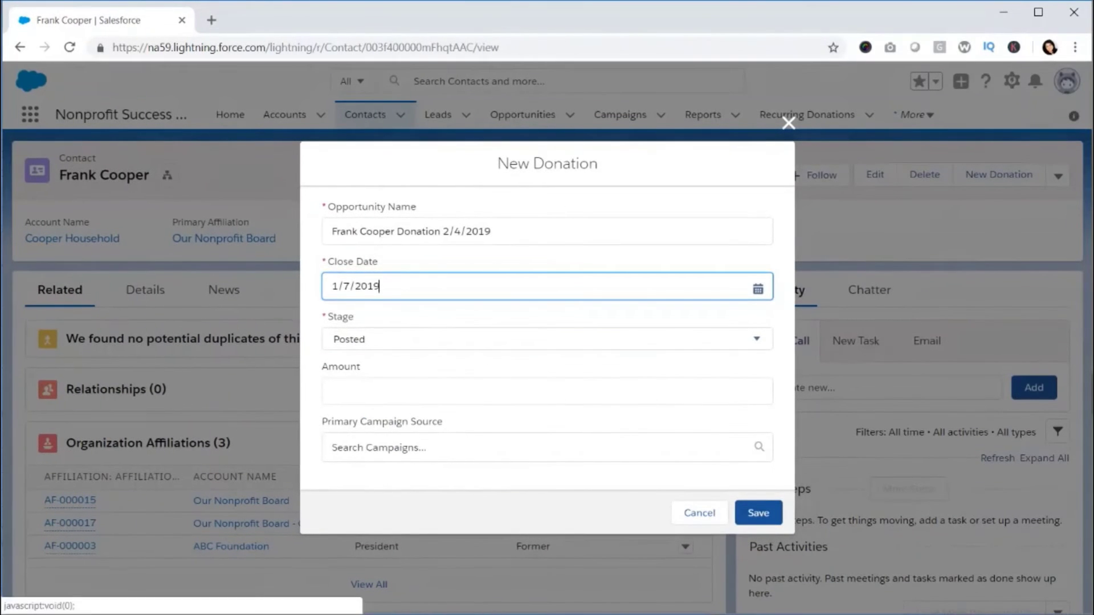
- Set the donation's Amount to $100 and its Primary Campaign Source to "Annual Board Giving - 2019", and save it
{"action": "left_click", "coordinate": [331, 392]}
{"action": "type", "text": "100"}
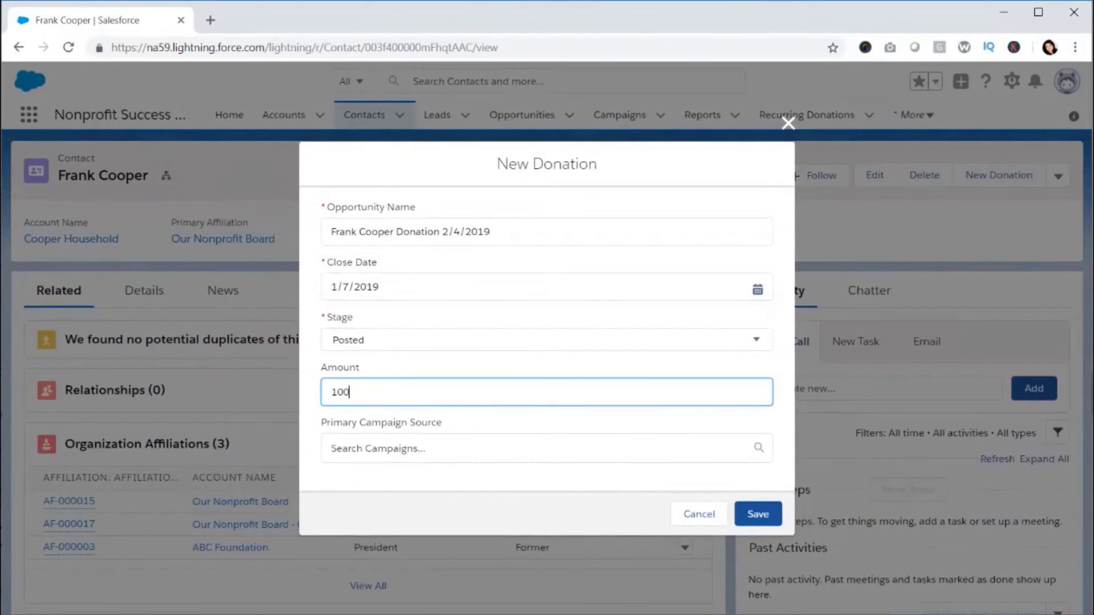
{"action": "key", "text": "Tab"}
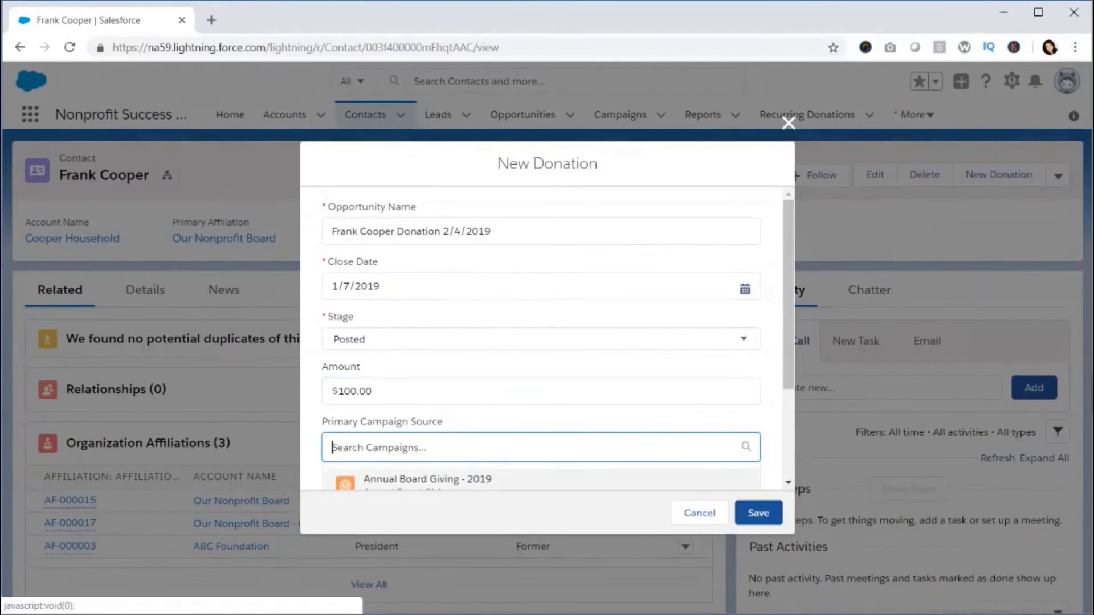
{"action": "scroll", "coordinate": [547, 339], "scroll_direction": "down", "scroll_amount": 2}
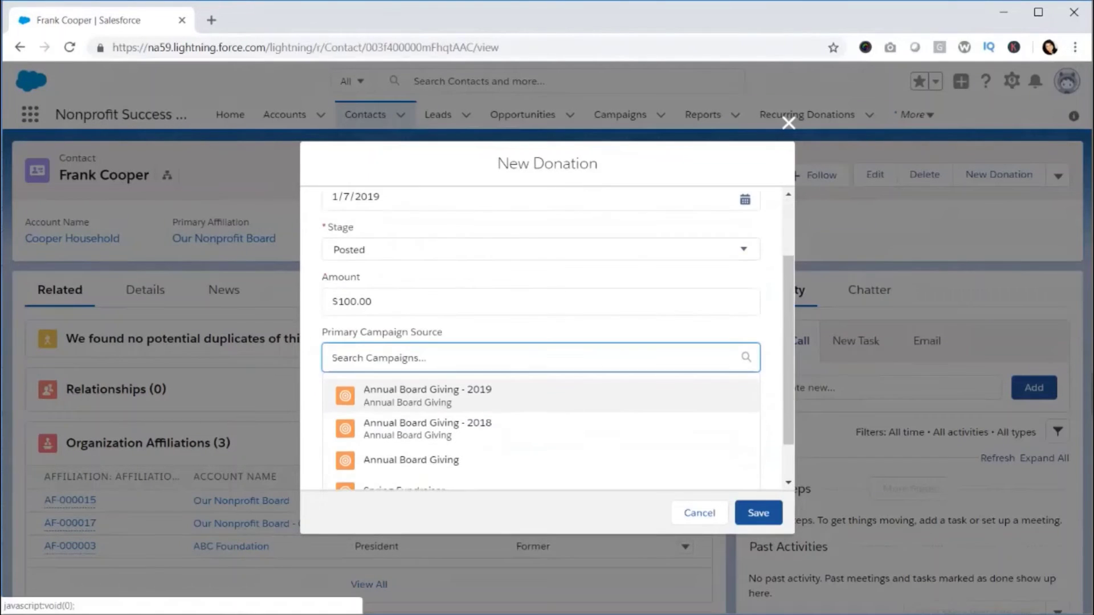
{"action": "left_click", "coordinate": [421, 396]}
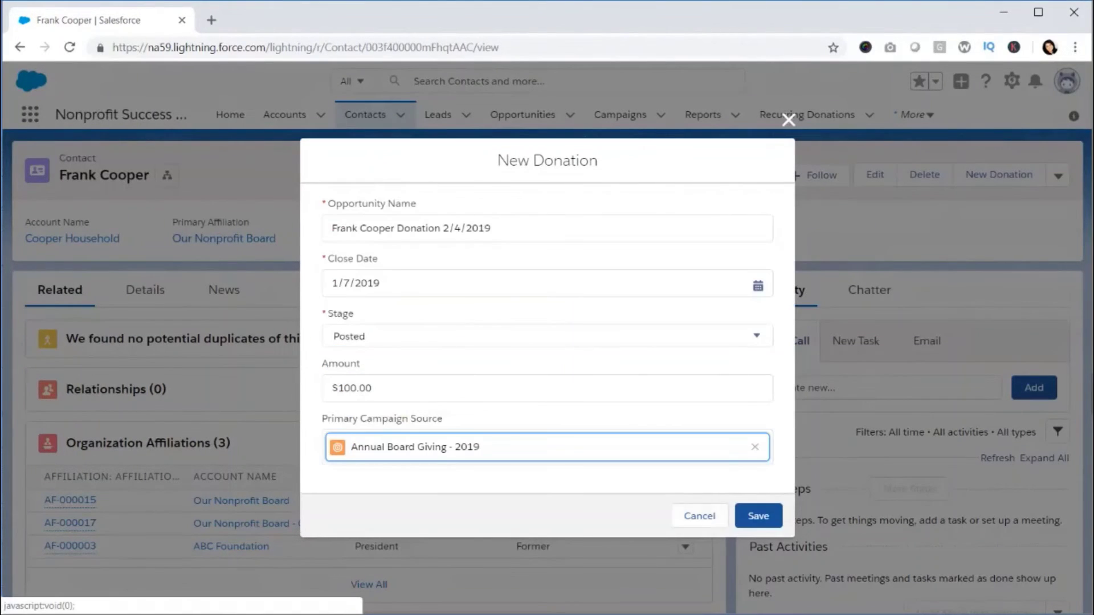
{"action": "left_click", "coordinate": [758, 516]}
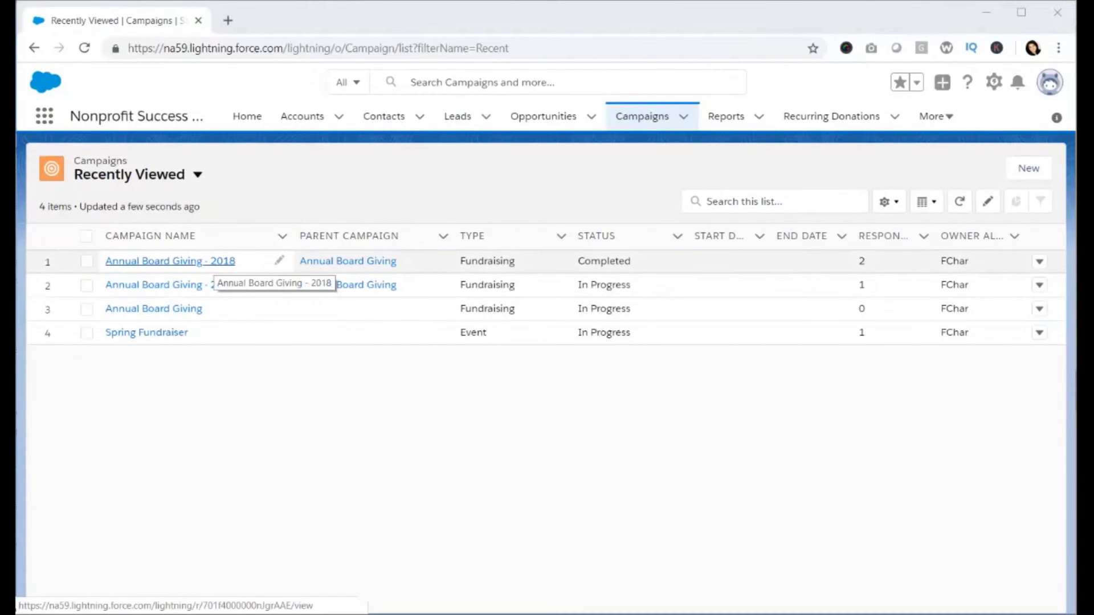
- Examine the opportunity counts and won values in the details of the "Annual Board Giving - 2018" campaign
{"action": "left_click", "coordinate": [219, 263]}
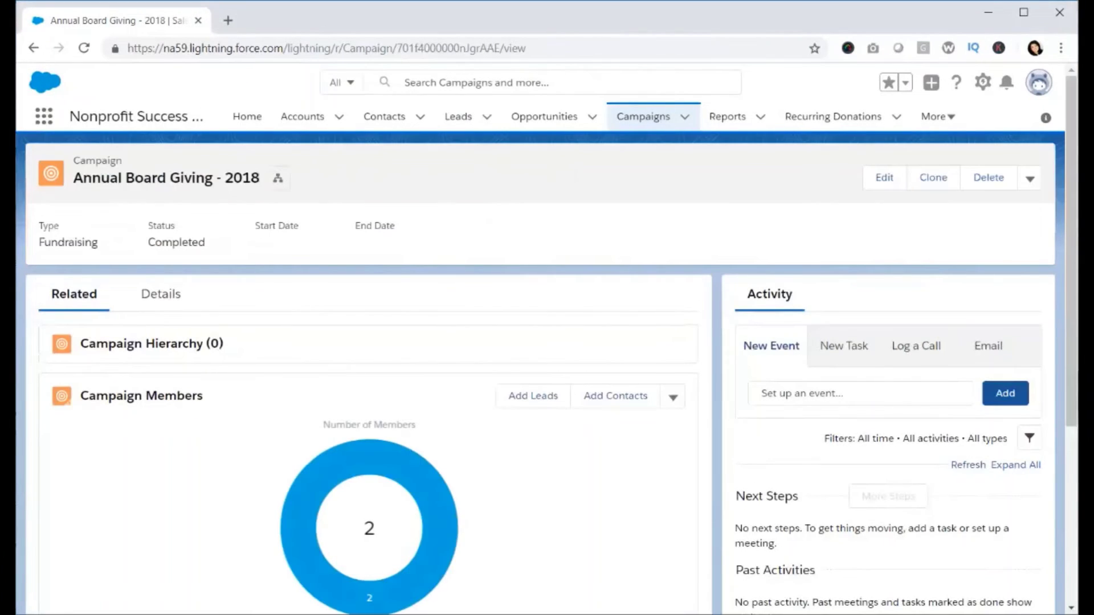
{"action": "left_click", "coordinate": [161, 294]}
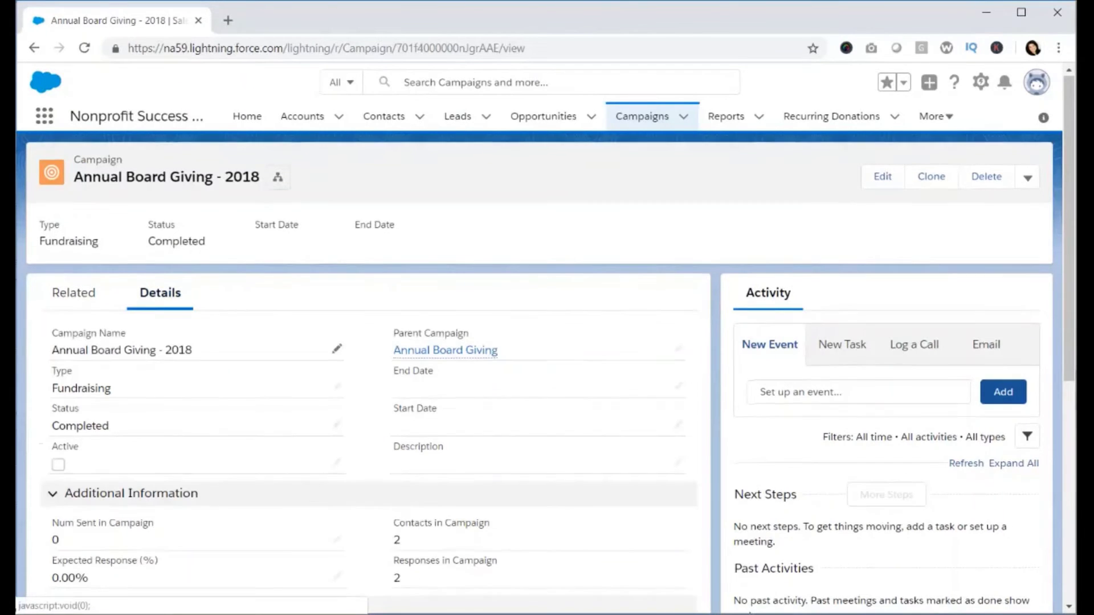
{"action": "scroll", "coordinate": [364, 370], "scroll_direction": "down", "scroll_amount": 7}
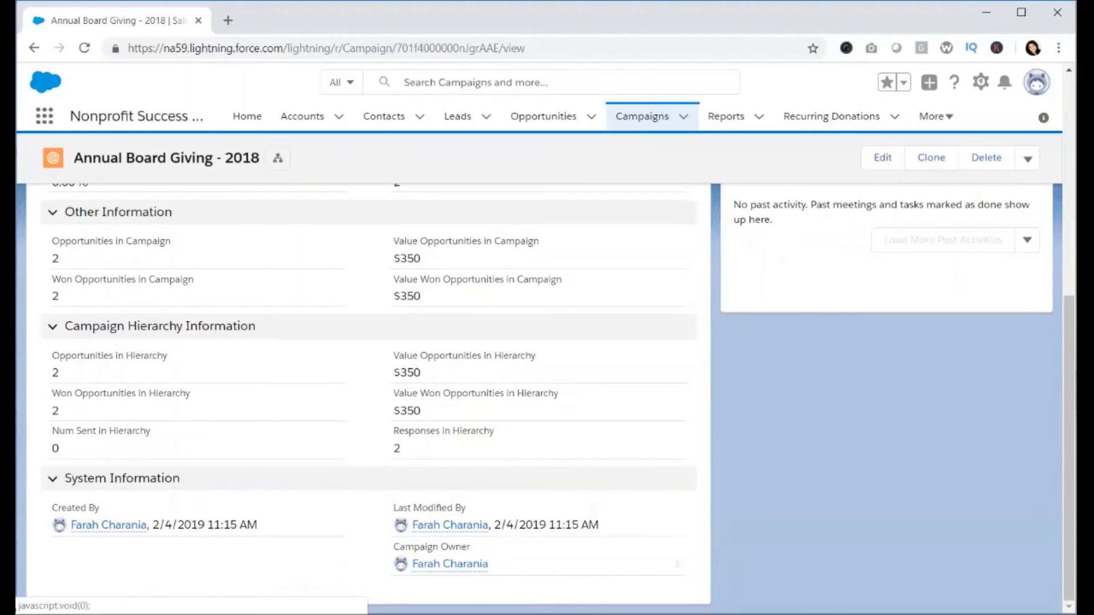
- Review the full campaign hierarchy of the parent "Annual Board Giving" campaign to compare giving per year, and return to its record
{"action": "left_click", "coordinate": [642, 116]}
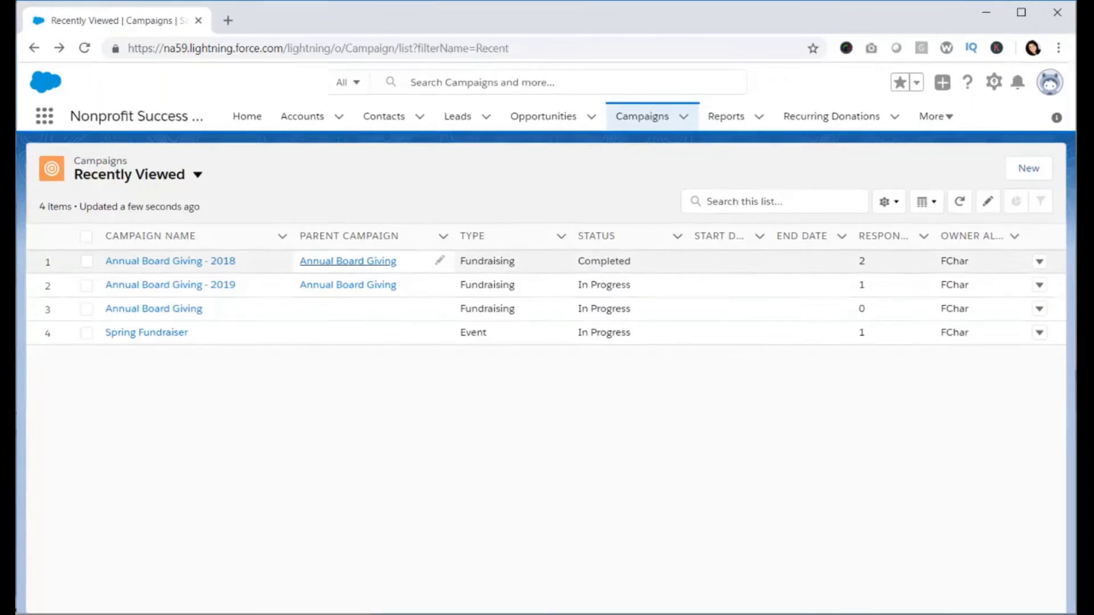
{"action": "left_click", "coordinate": [345, 262]}
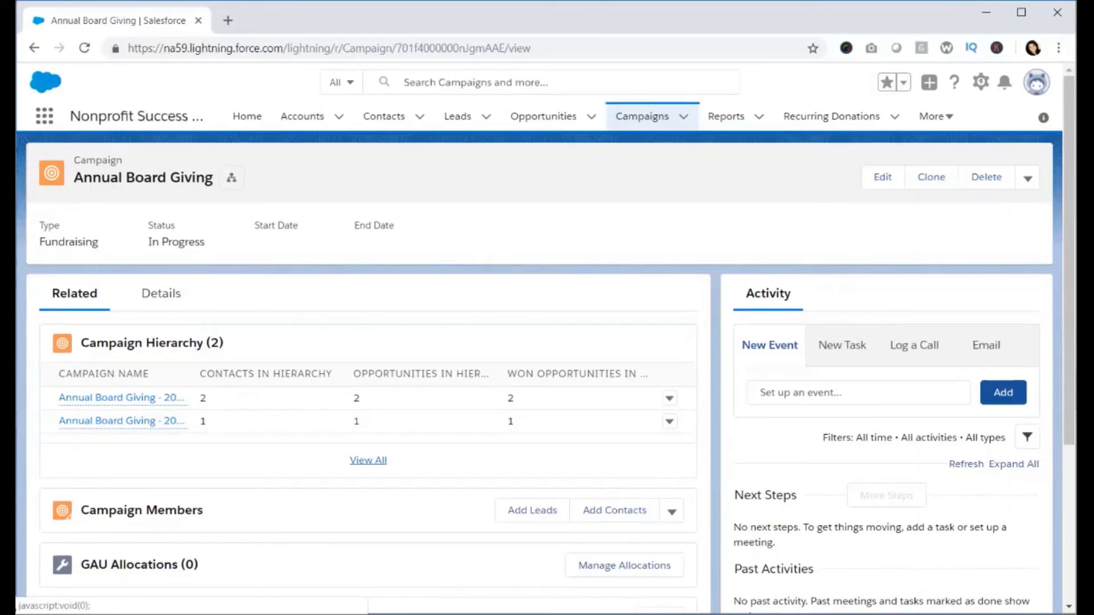
{"action": "left_click", "coordinate": [368, 459]}
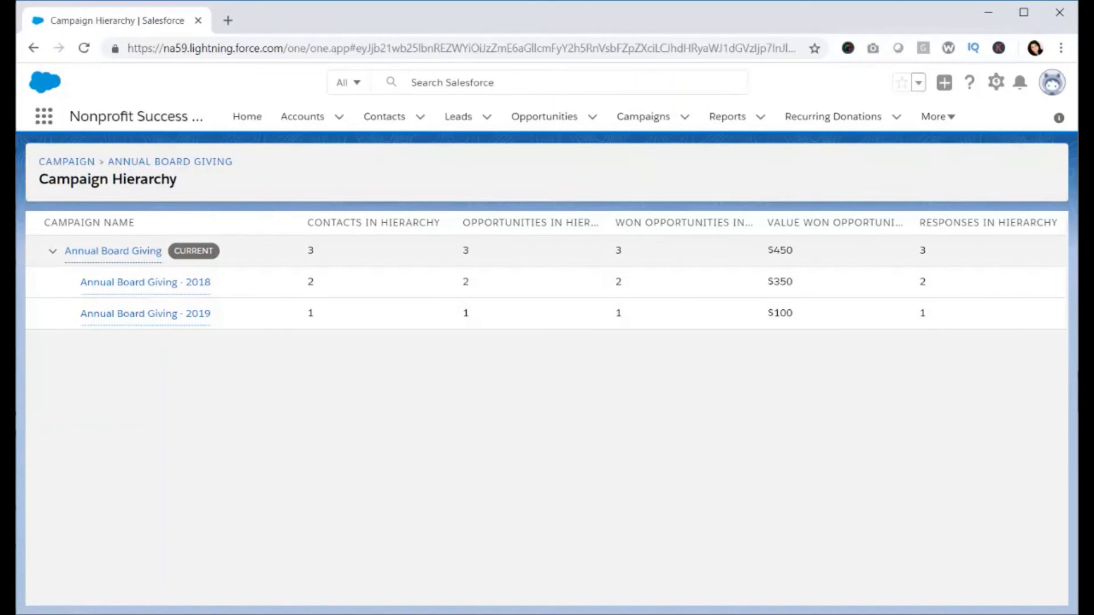
{"action": "left_click_drag", "start_coordinate": [792, 250], "coordinate": [767, 250]}
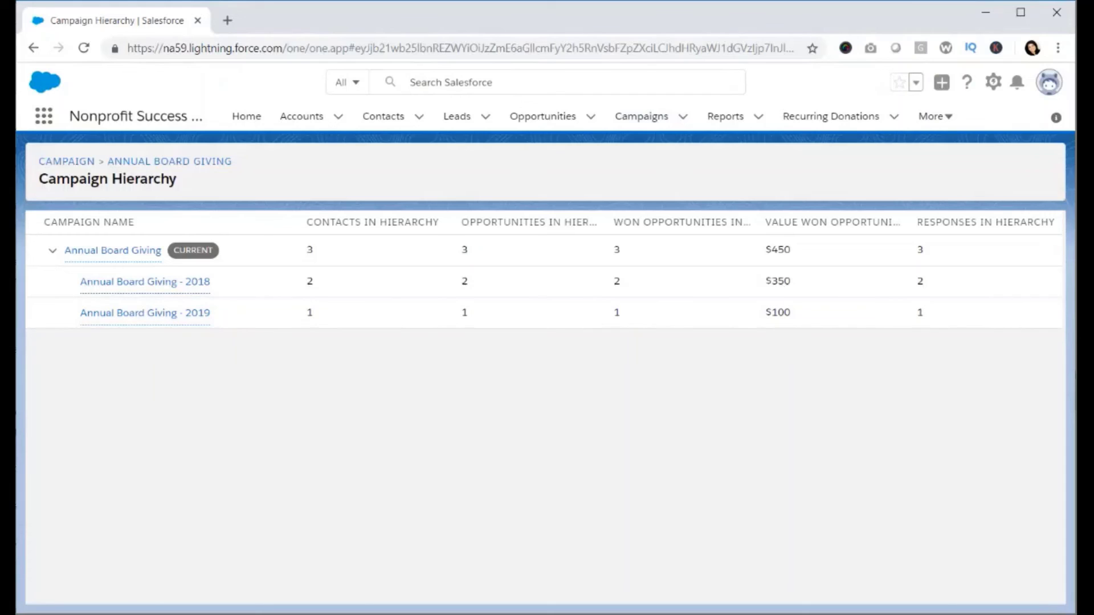
{"action": "left_click", "coordinate": [34, 48]}
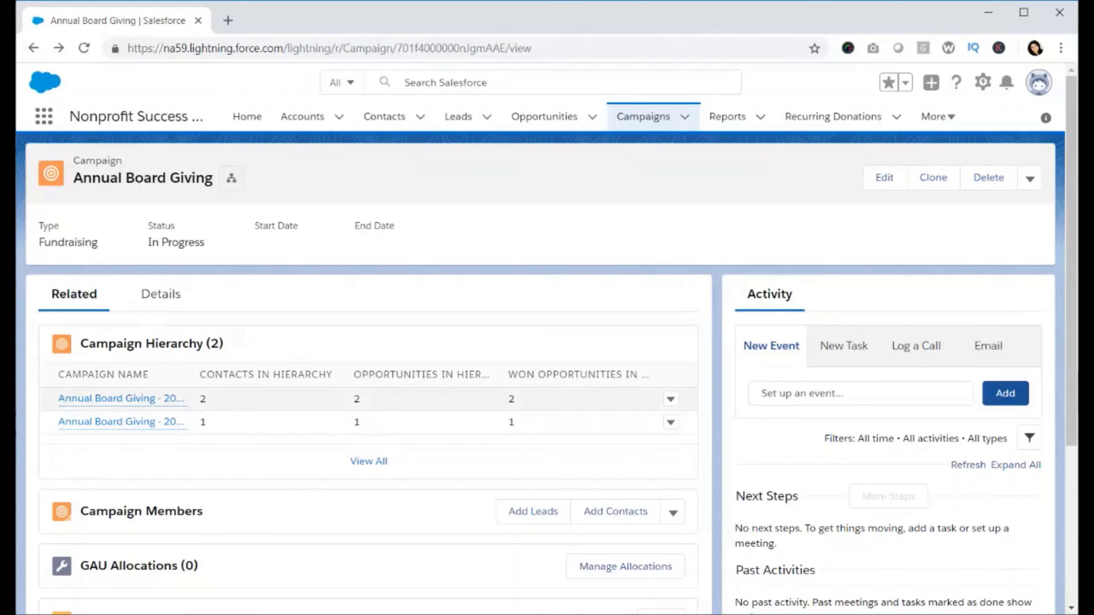
{"action": "scroll", "coordinate": [368, 401], "scroll_direction": "down", "scroll_amount": 1}
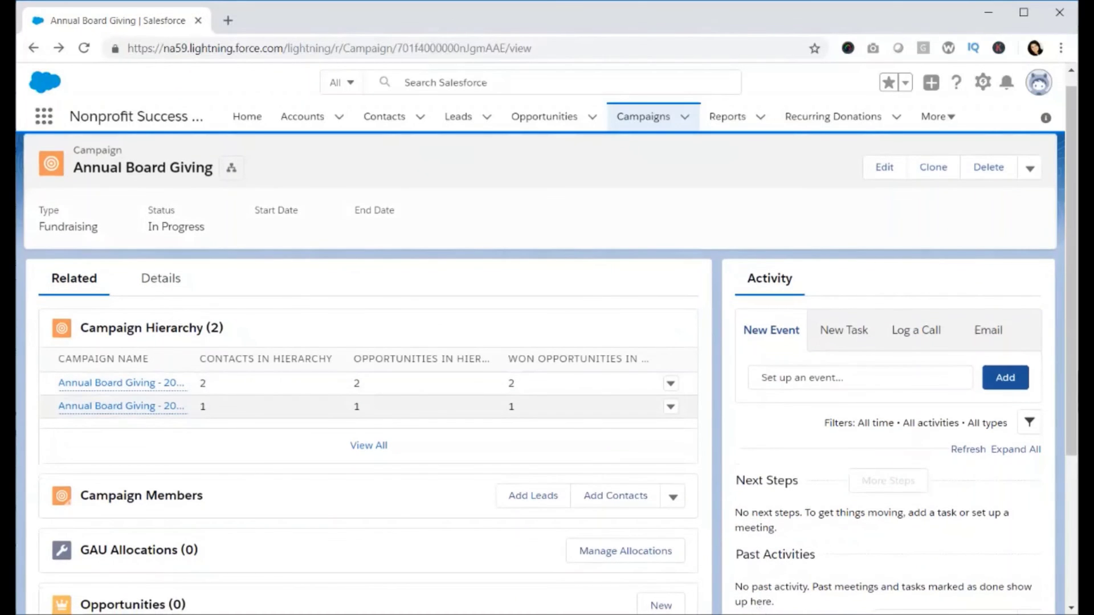